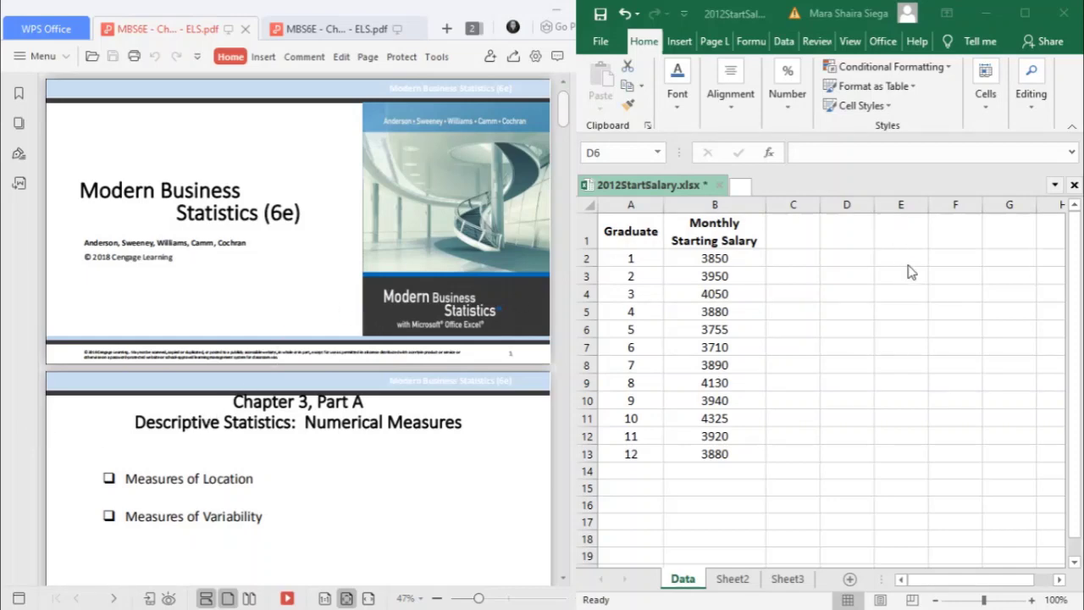
# Step: Switch to the statistics PDF in WPS Office and read the introductory slides on numerical measures, measures of location and the mean
pyautogui.hotkey('alt', 'Tab')
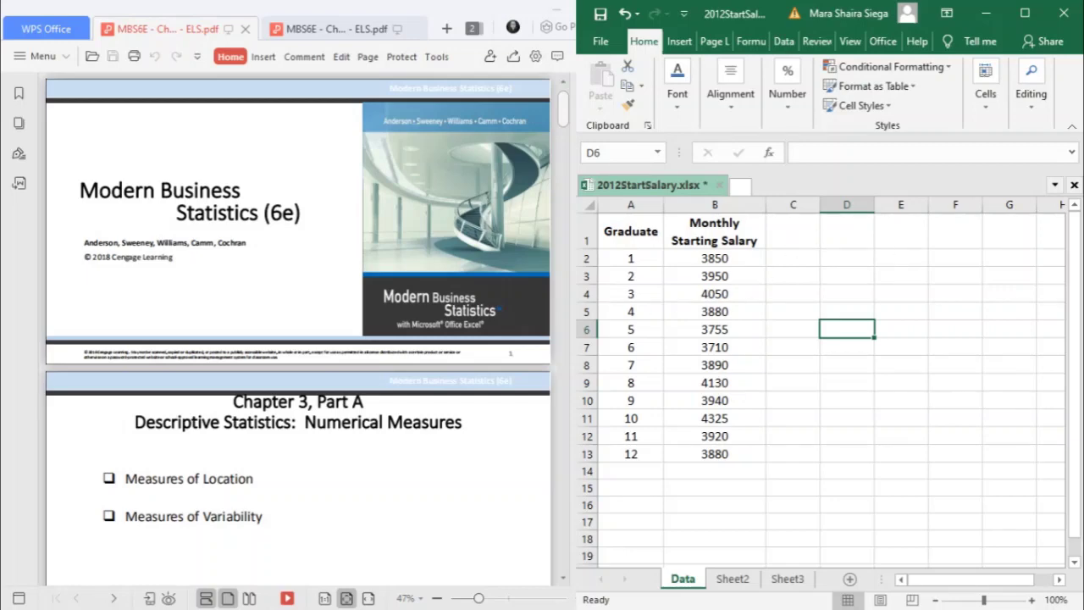
pyautogui.scroll(-1, 298, 328)
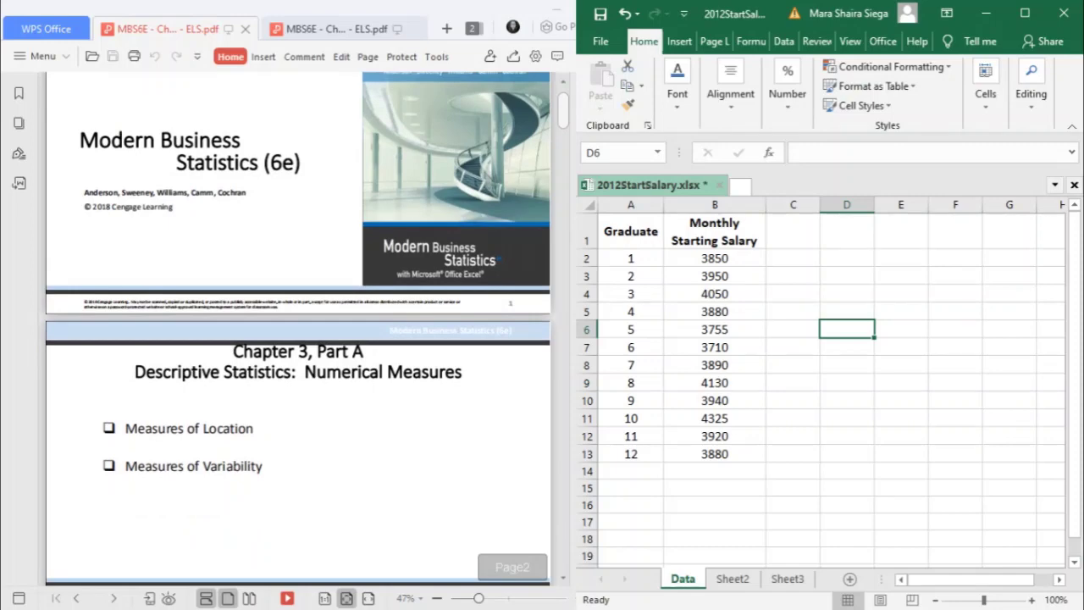
pyautogui.scroll(-1, 298, 328)
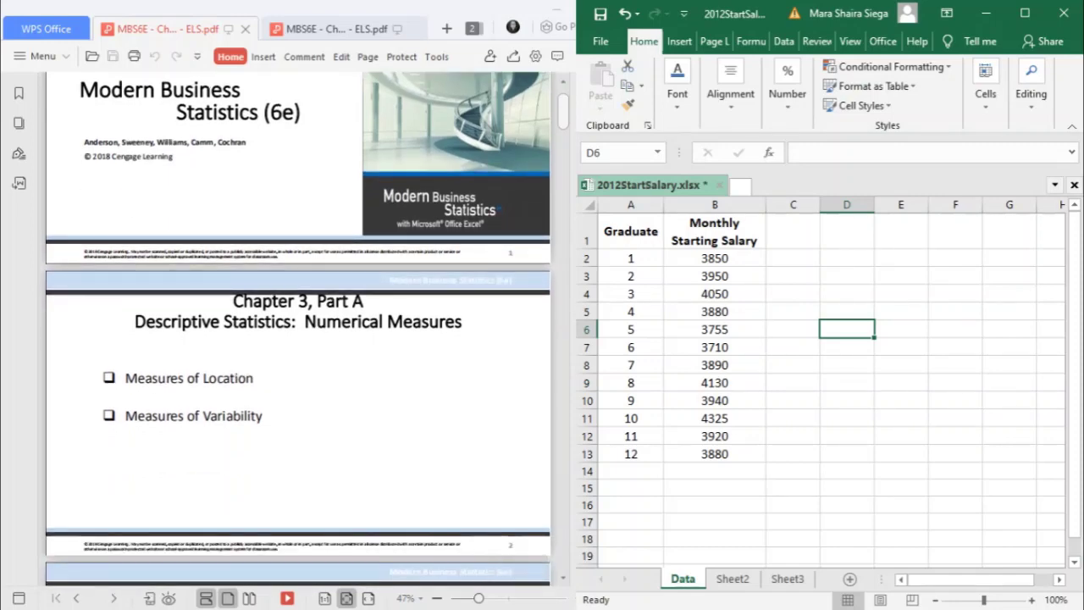
pyautogui.scroll(-2, 298, 329)
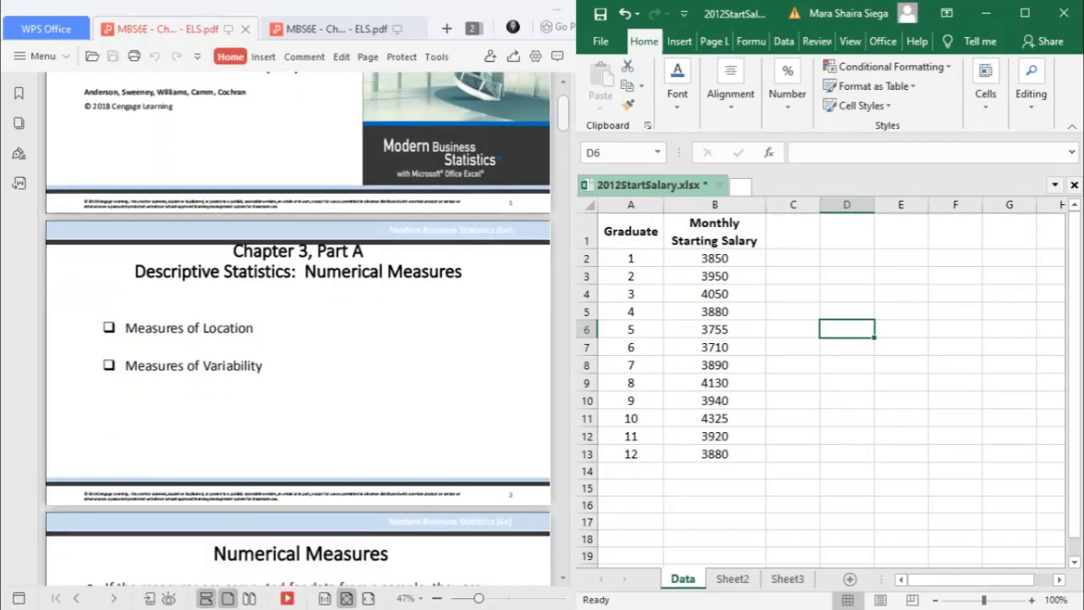
pyautogui.scroll(-6, 298, 328)
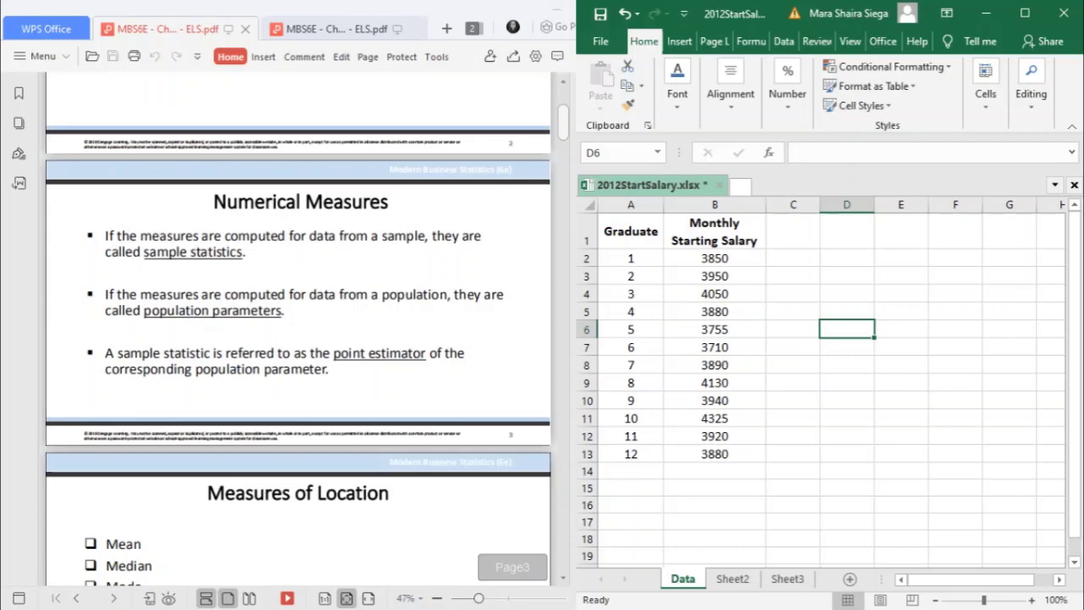
pyautogui.scroll(1, 298, 328)
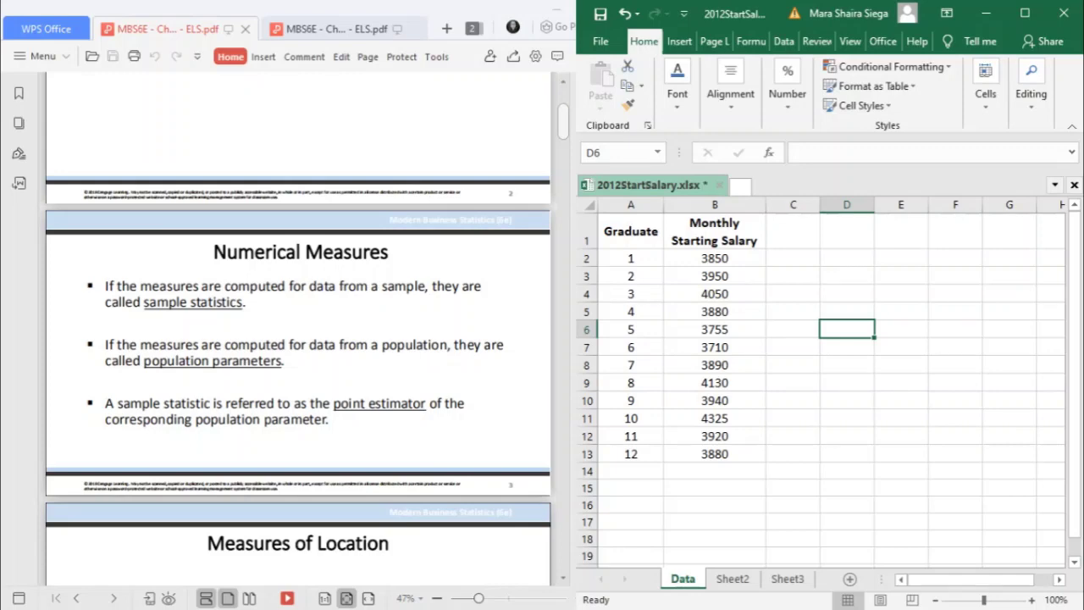
pyautogui.scroll(-3, 298, 328)
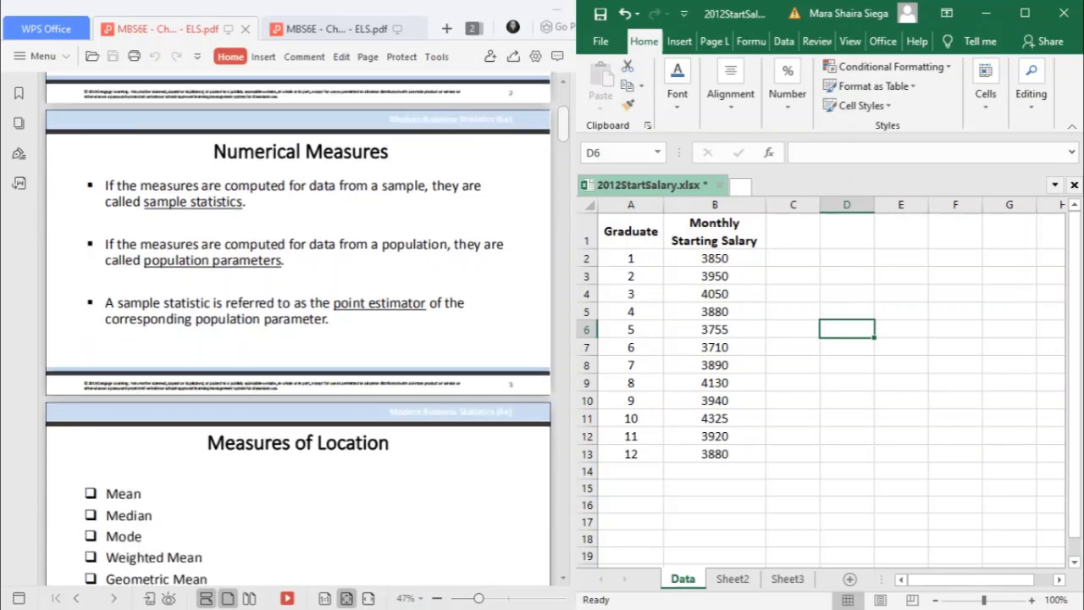
pyautogui.scroll(-4, 298, 329)
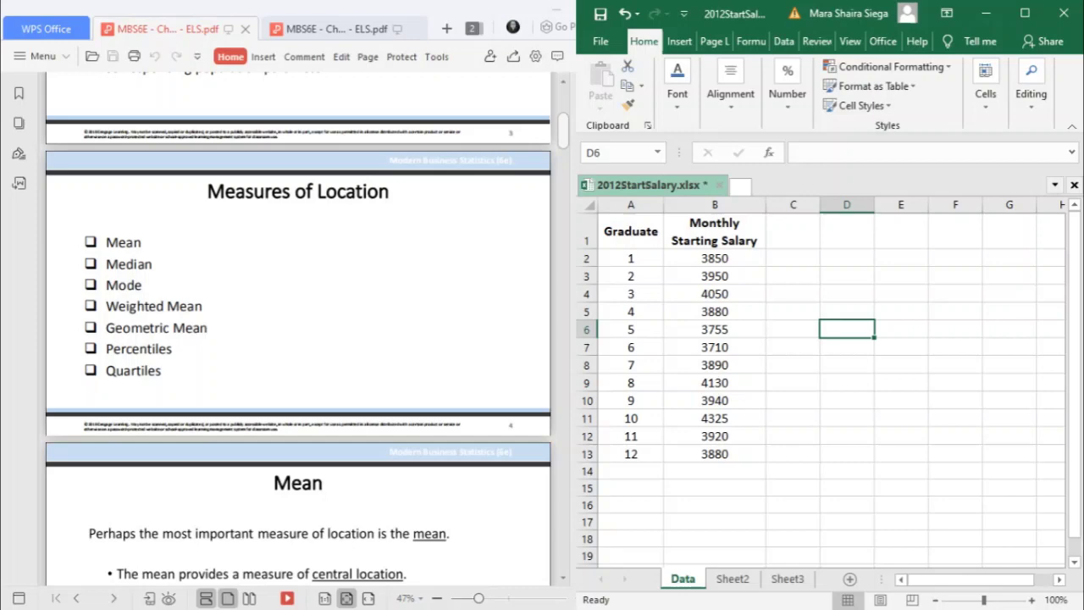
pyautogui.scroll(-3, 298, 328)
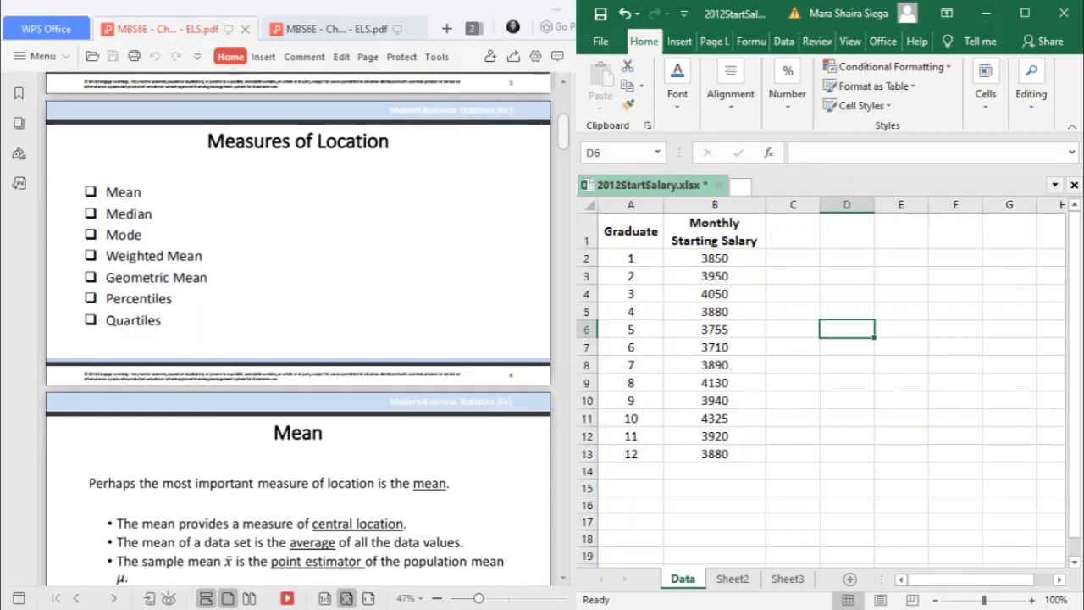
pyautogui.scroll(-3, 299, 328)
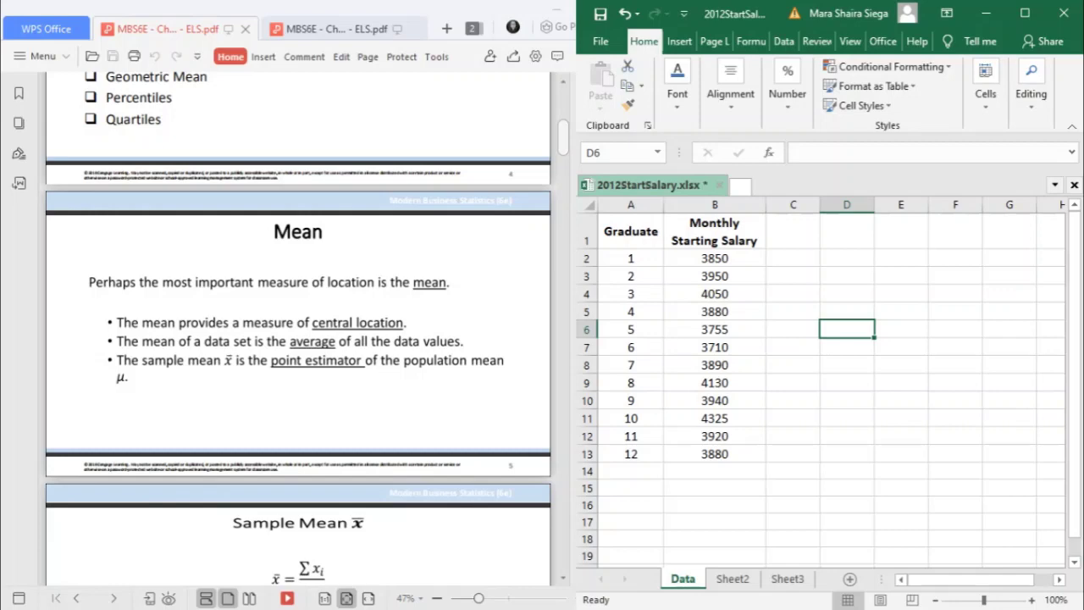
# Step: Examine the Sample Mean and Population Mean slides, comparing the two formulas and their notation
pyautogui.scroll(-3, 298, 327)
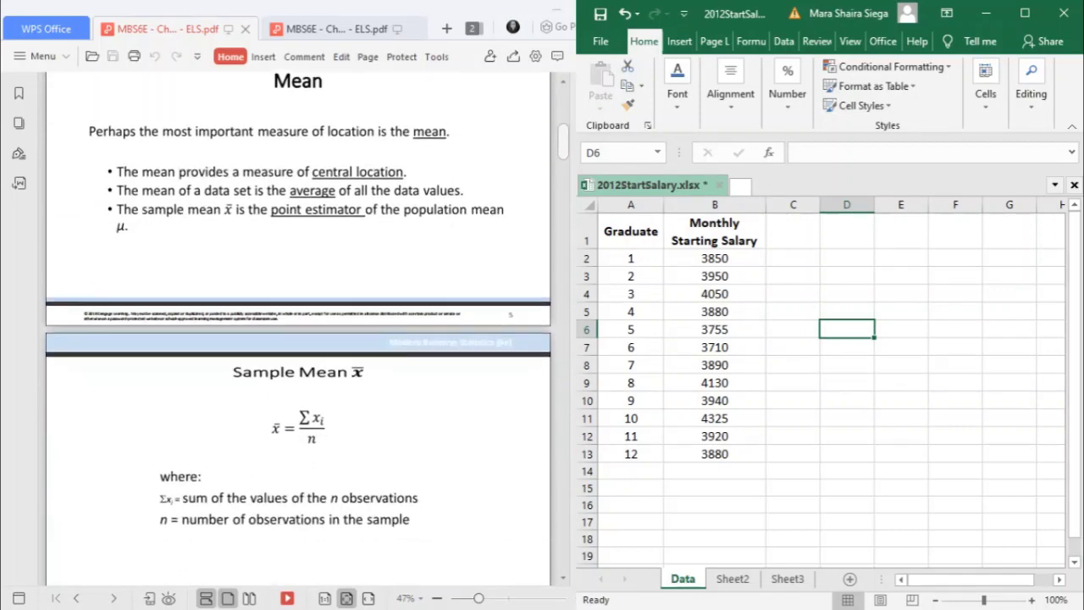
pyautogui.scroll(-3, 298, 327)
pyautogui.scroll(2, 298, 327)
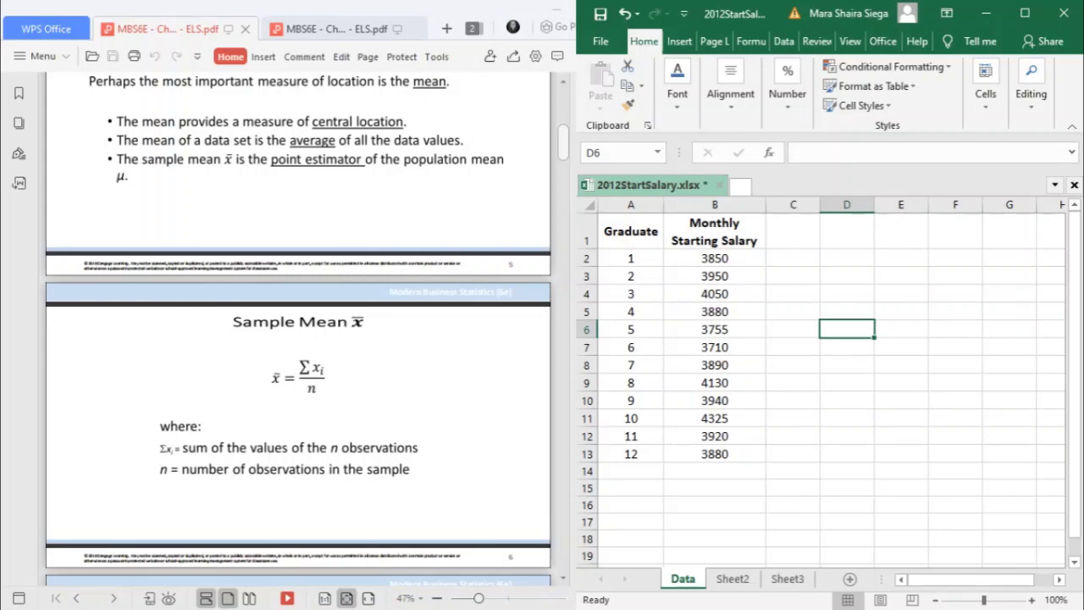
pyautogui.scroll(-2, 298, 327)
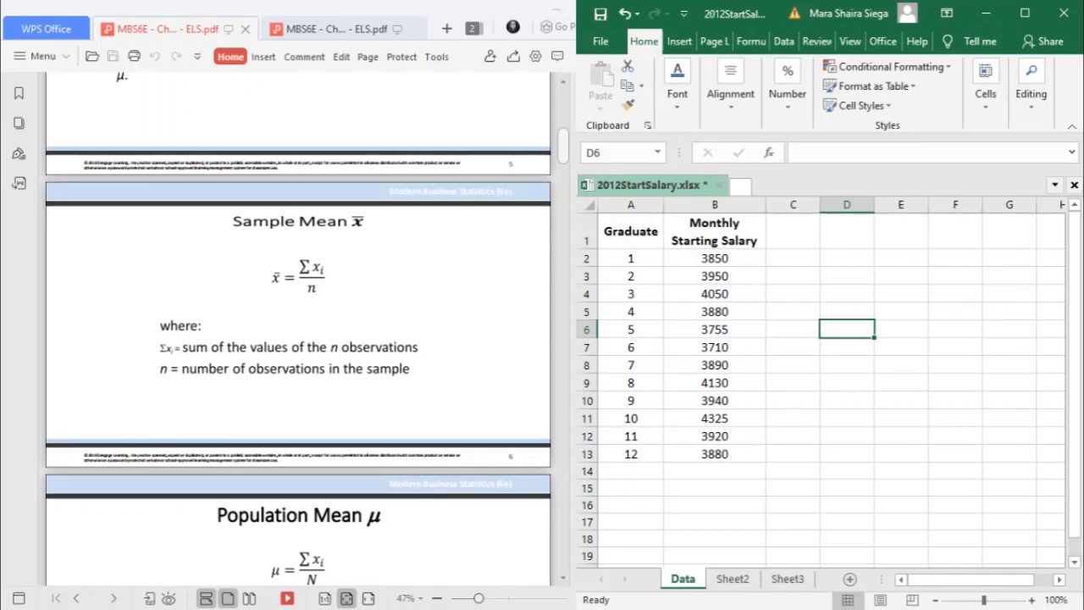
pyautogui.scroll(-1, 297, 328)
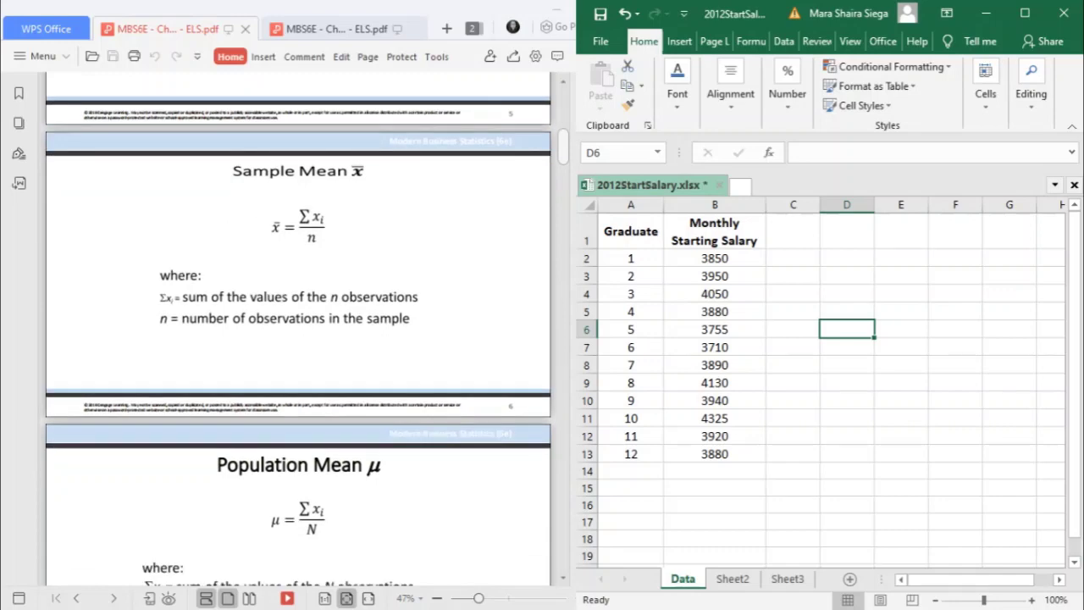
pyautogui.scroll(-2, 297, 328)
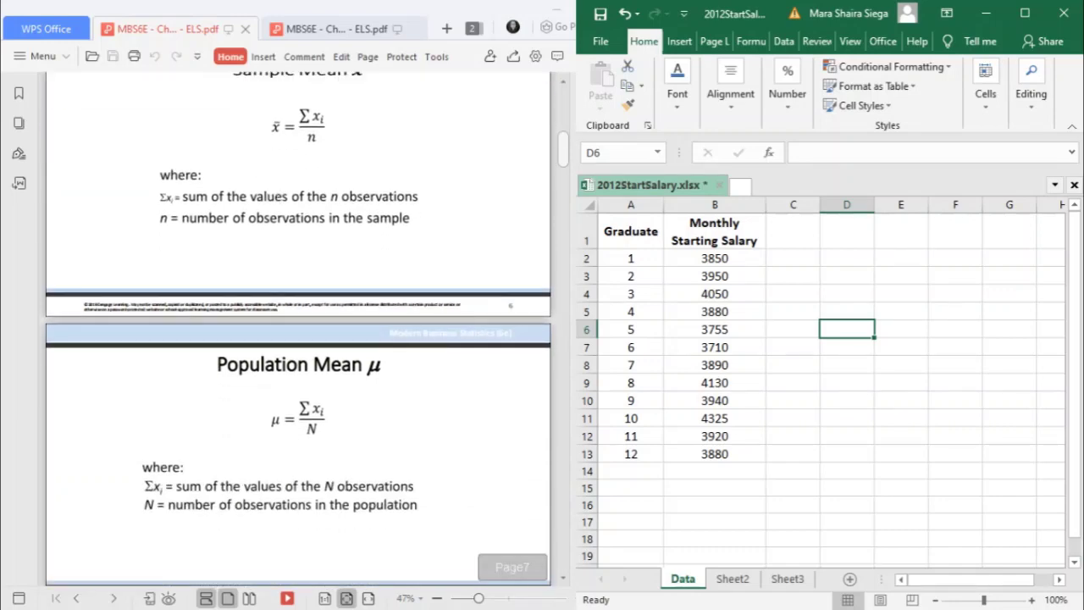
pyautogui.scroll(2, 563, 150)
pyautogui.scroll(-1, 563, 150)
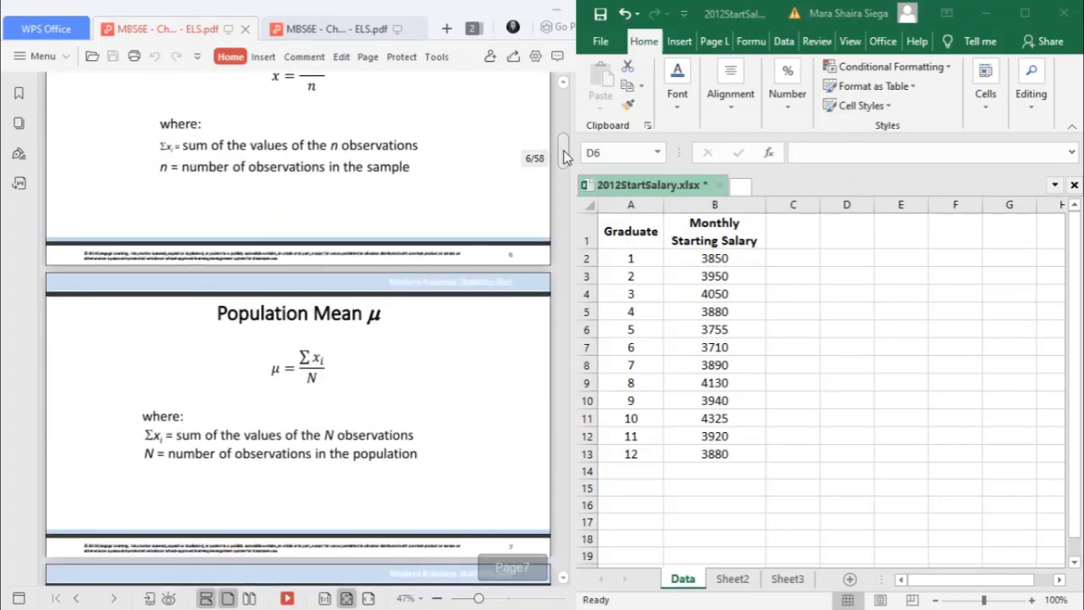
pyautogui.scroll(1, 563, 150)
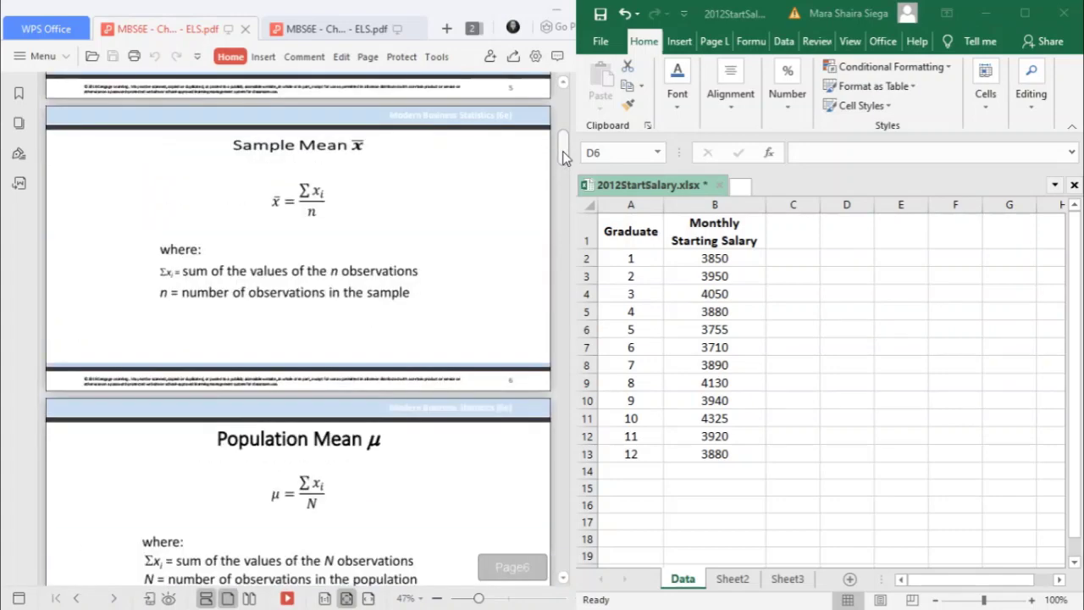
pyautogui.click(563, 578)
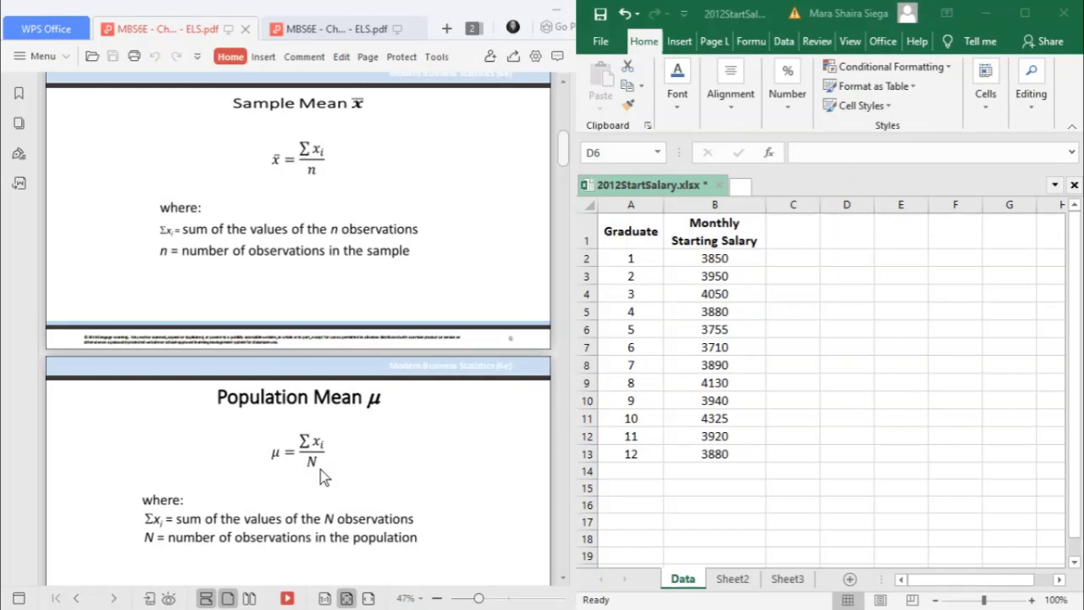
# Step: Read the Monthly Starting Salary example and its worked sample mean calculation in the slides
pyautogui.scroll(-5, 321, 468)
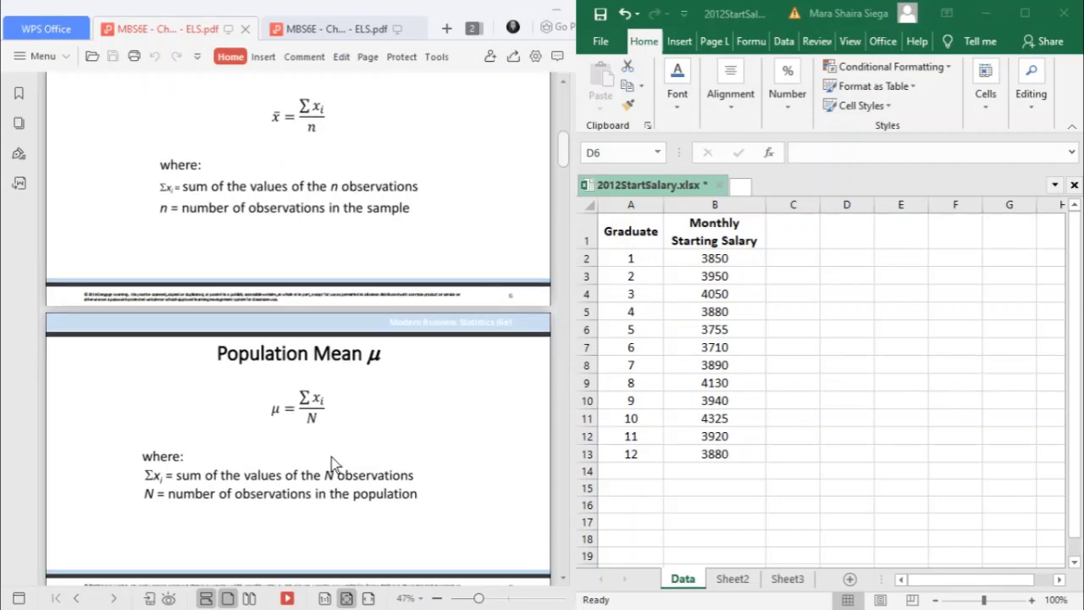
pyautogui.scroll(-3, 331, 457)
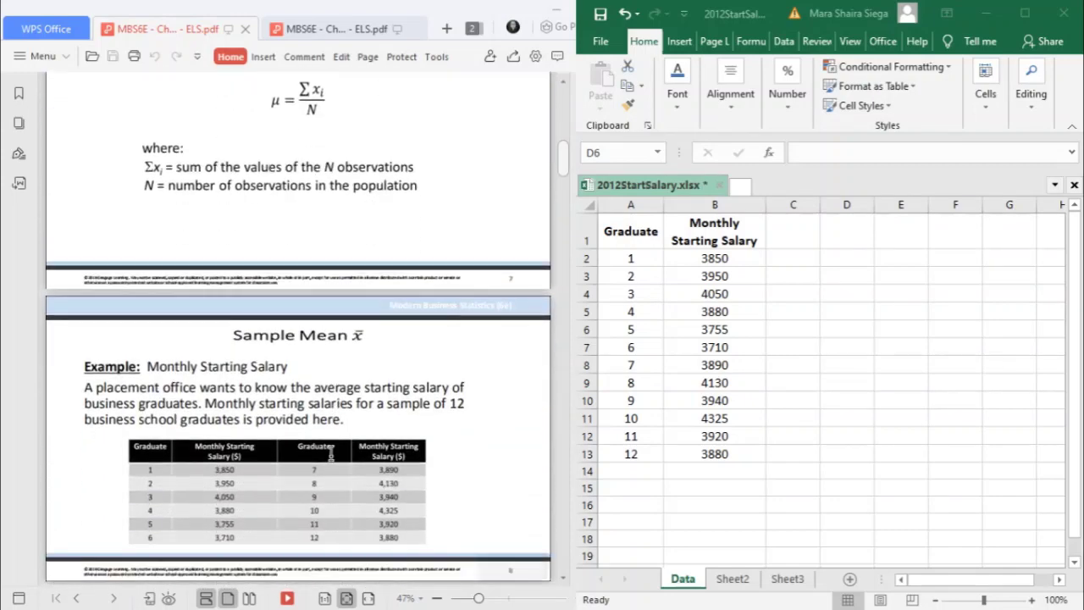
pyautogui.scroll(-1, 331, 457)
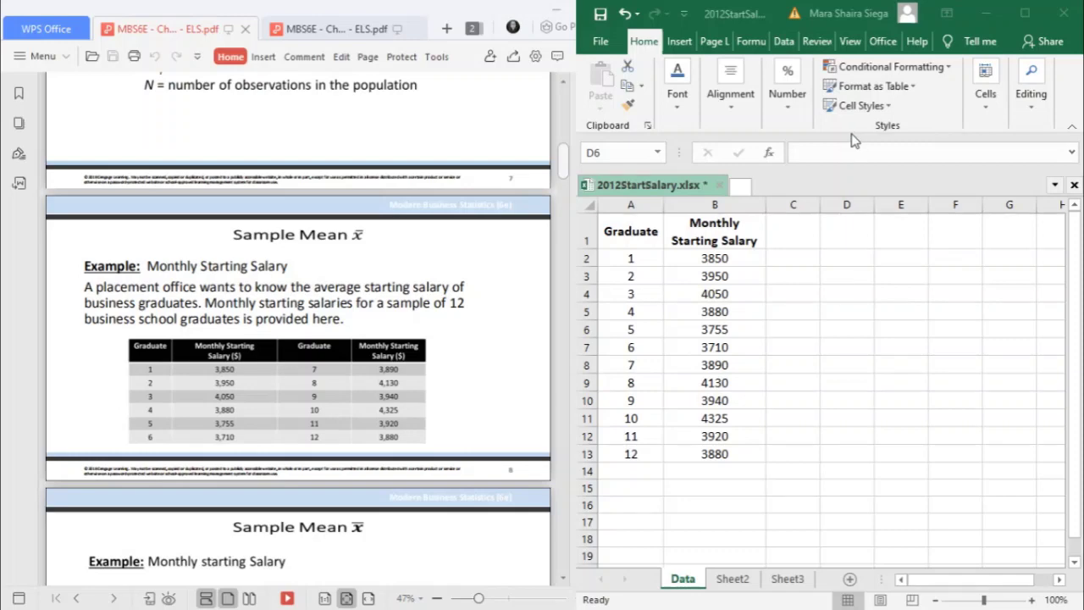
pyautogui.click(824, 261)
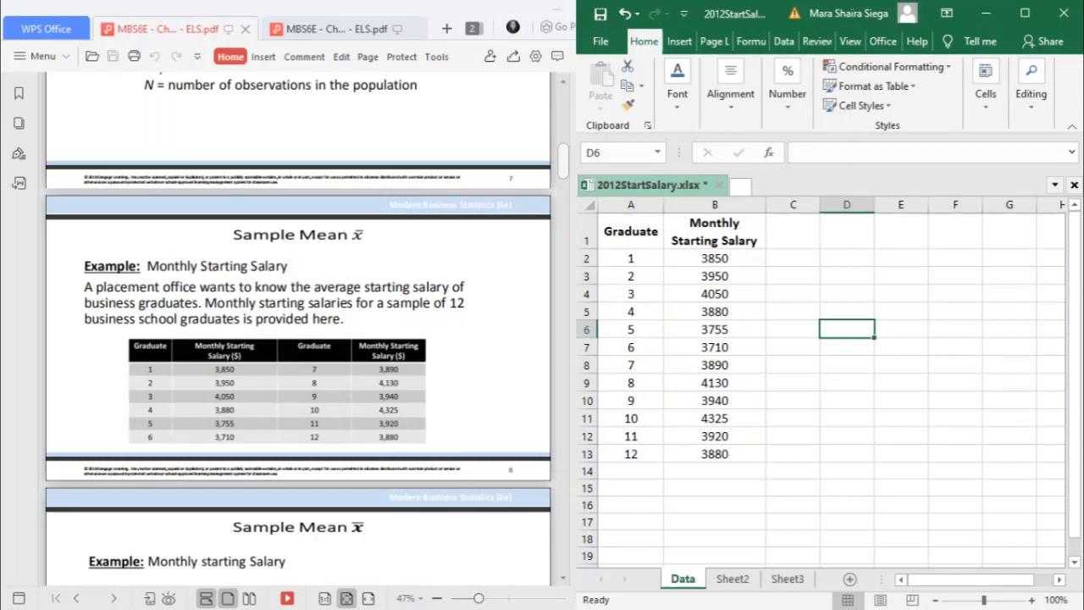
pyautogui.scroll(-3, 298, 322)
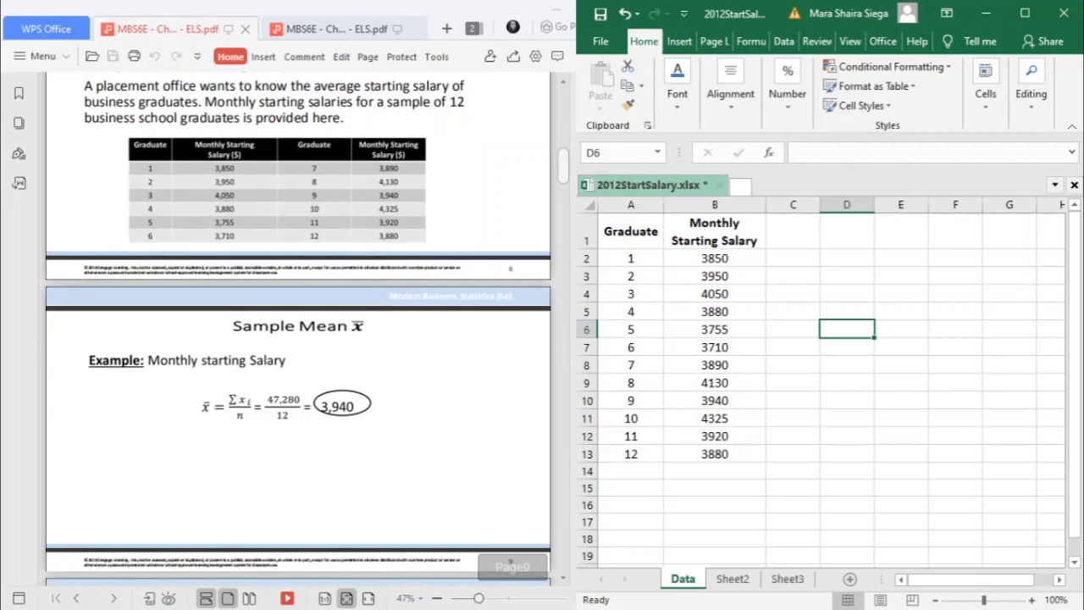
pyautogui.scroll(-2, 298, 330)
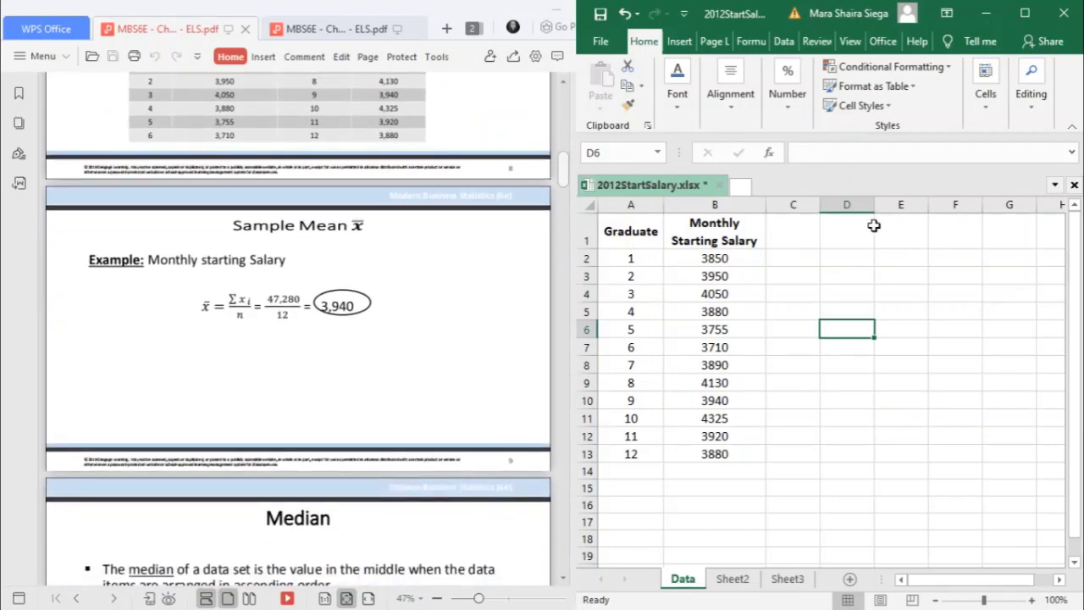
# Step: Narrow column C of the Excel Data sheet and enter the label "Sample mean:" in cell D3
pyautogui.click(816, 276)
pyautogui.click(824, 274)
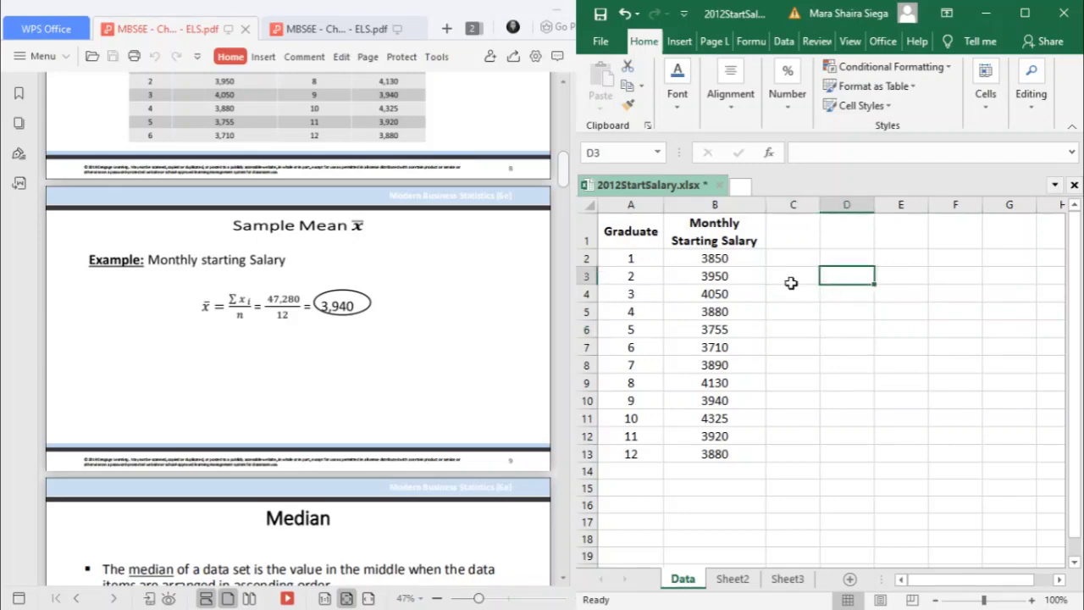
pyautogui.moveTo(818, 207); pyautogui.dragTo(780, 208)
pyautogui.write('Sa')
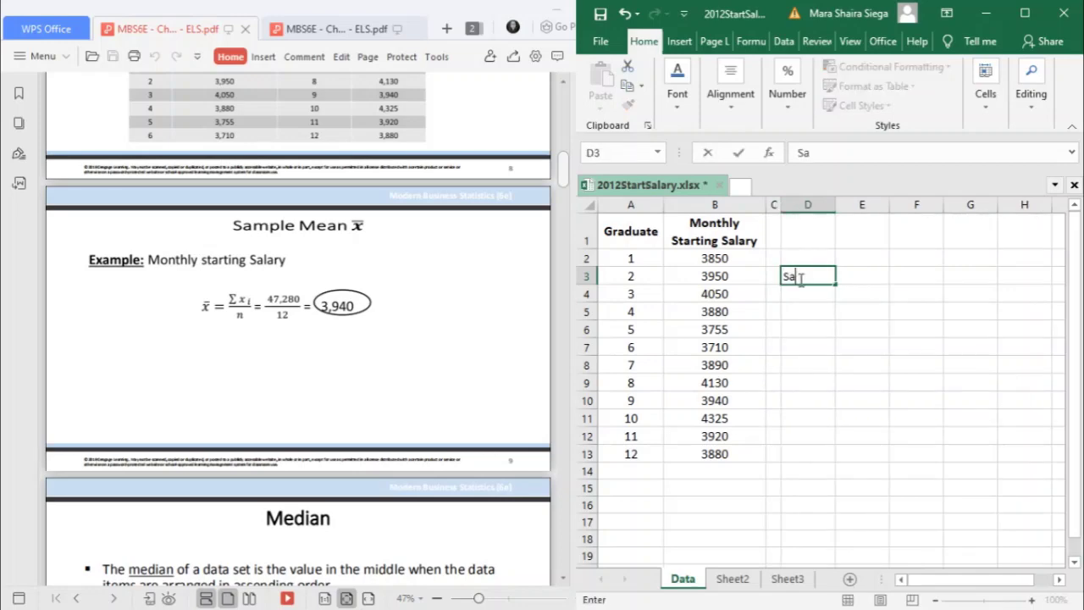
pyautogui.write('mple mean:')
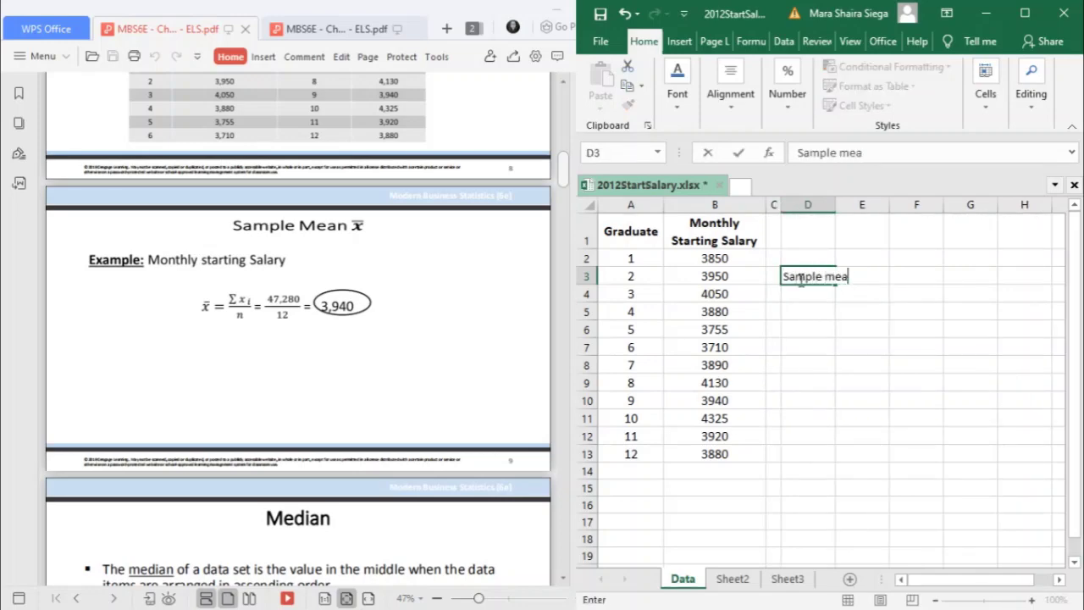
pyautogui.click(852, 293)
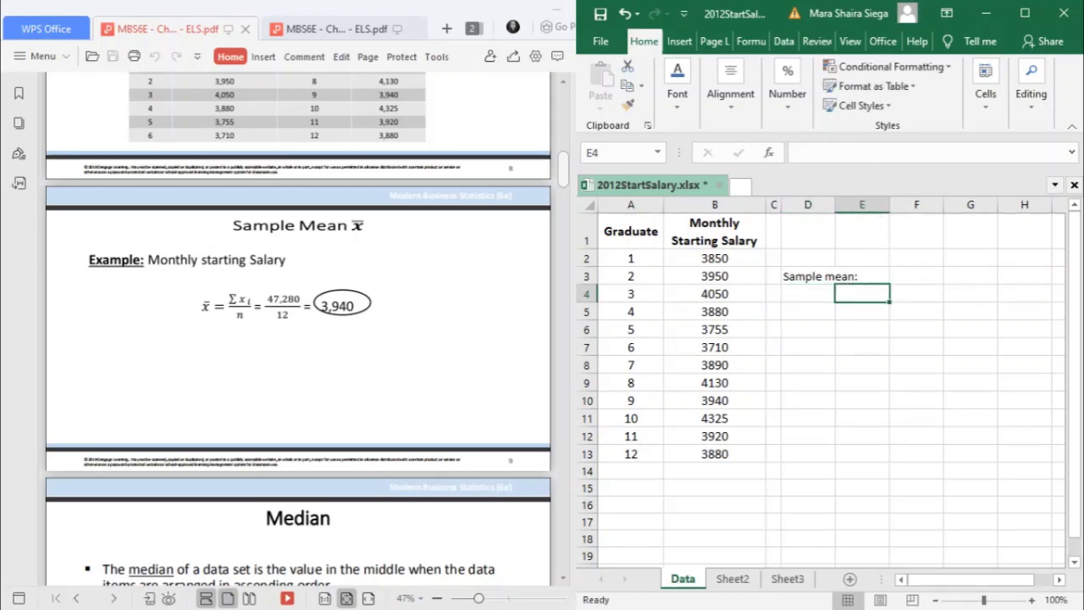
# Step: Examine the worked sample mean example alongside the first and last graduate numbers and the first salary in the sheet
pyautogui.scroll(1, 298, 330)
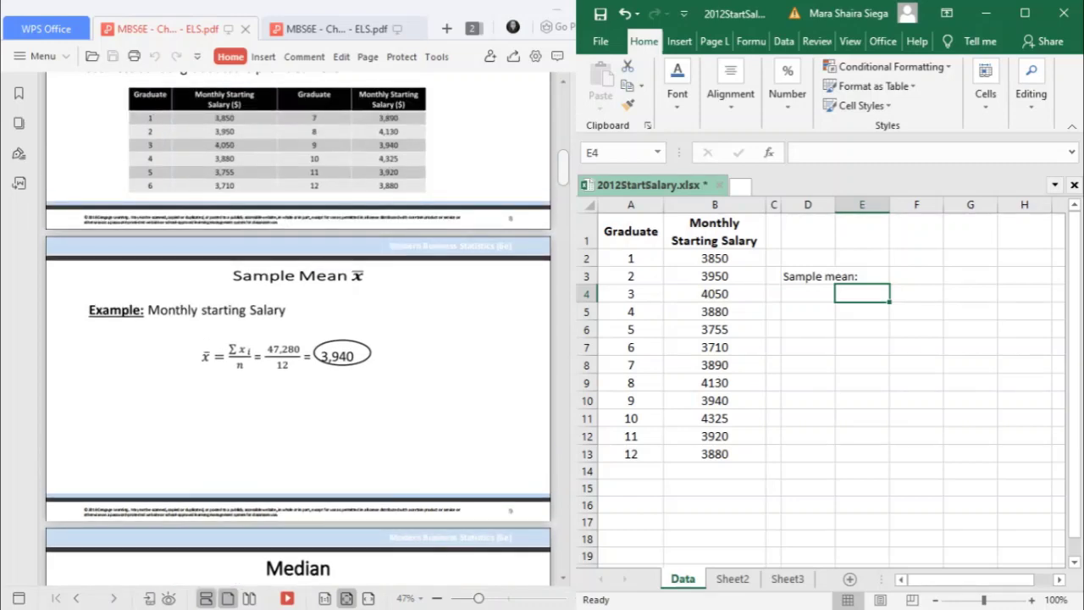
pyautogui.click(649, 472)
pyautogui.click(649, 454)
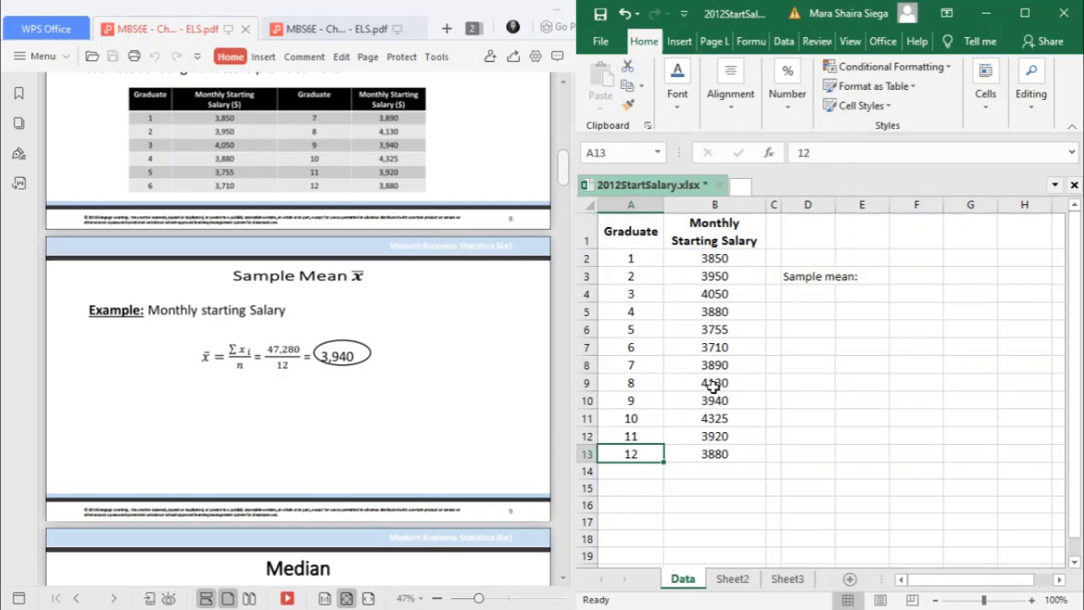
pyautogui.click(631, 263)
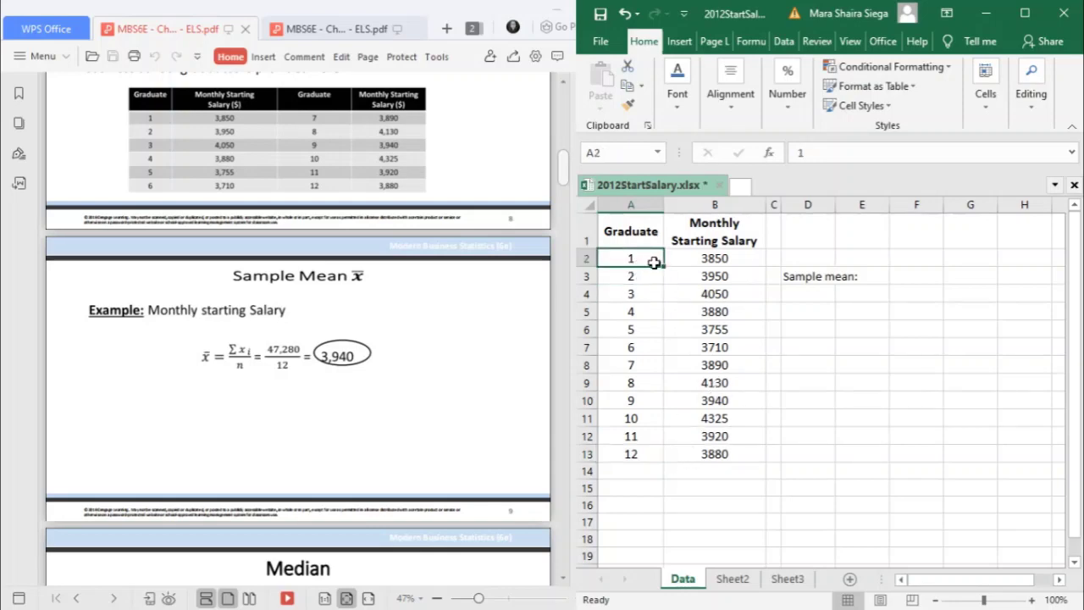
pyautogui.click(735, 262)
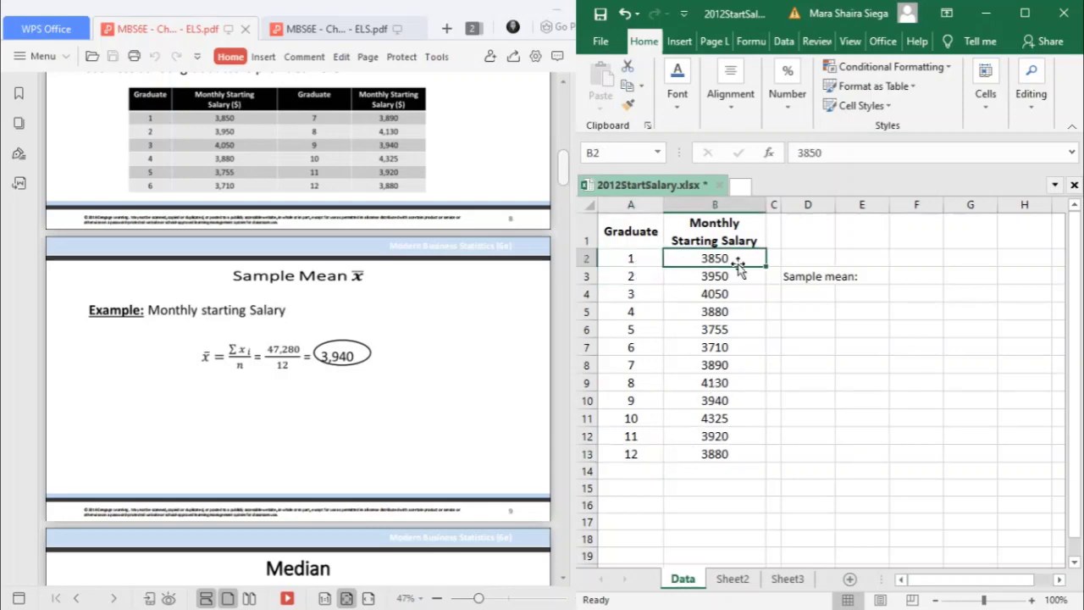
# Step: Compute the sample mean in cell E4 with the formula =SUM(B2:B13)/A13
pyautogui.click(873, 293)
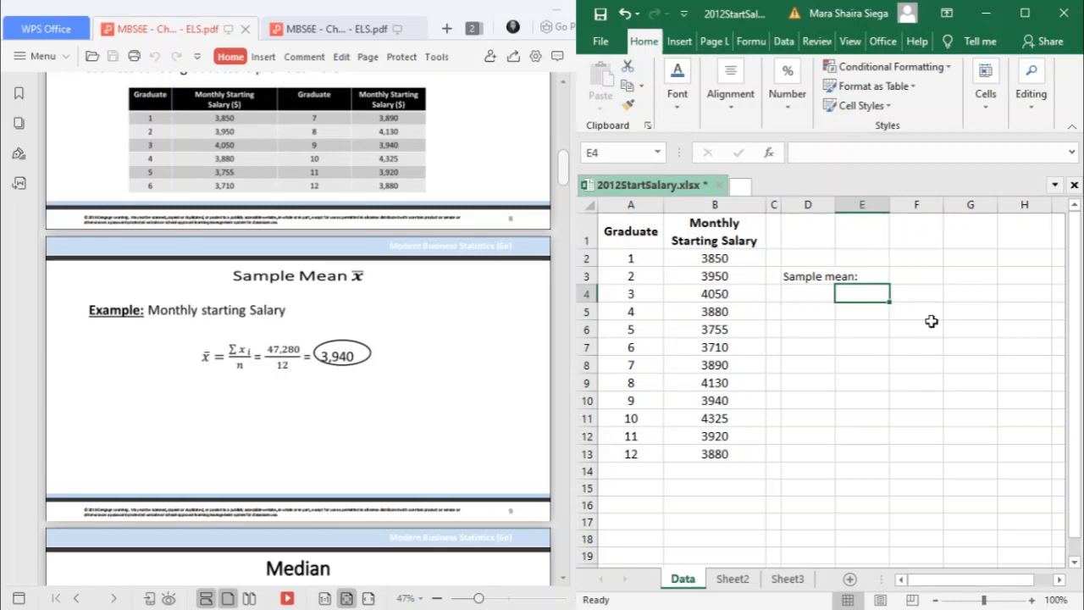
pyautogui.write('=')
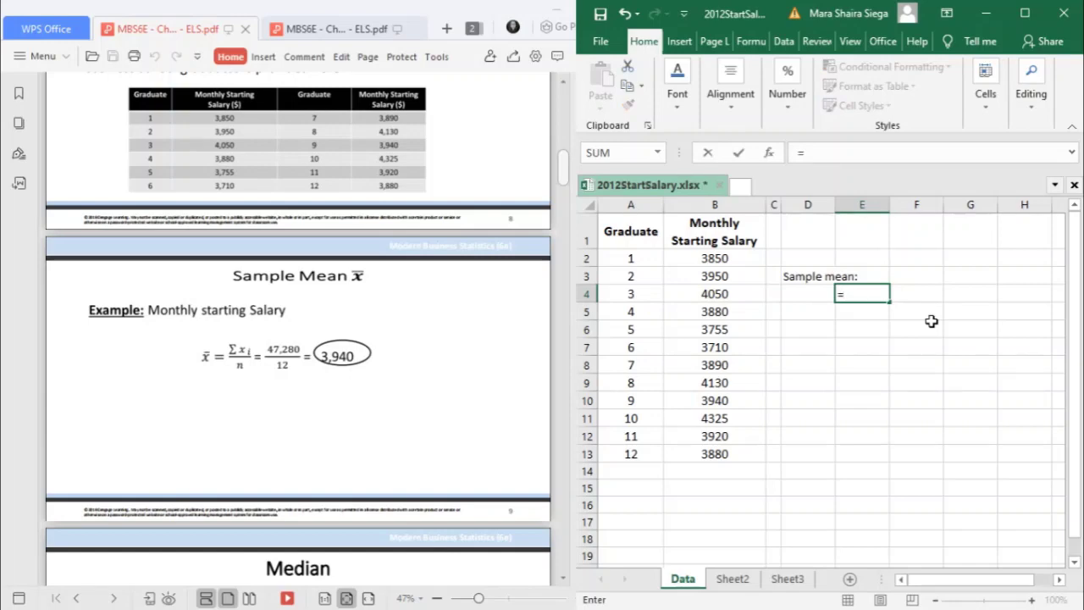
pyautogui.write('sum(')
pyautogui.moveTo(710, 259); pyautogui.dragTo(713, 456)
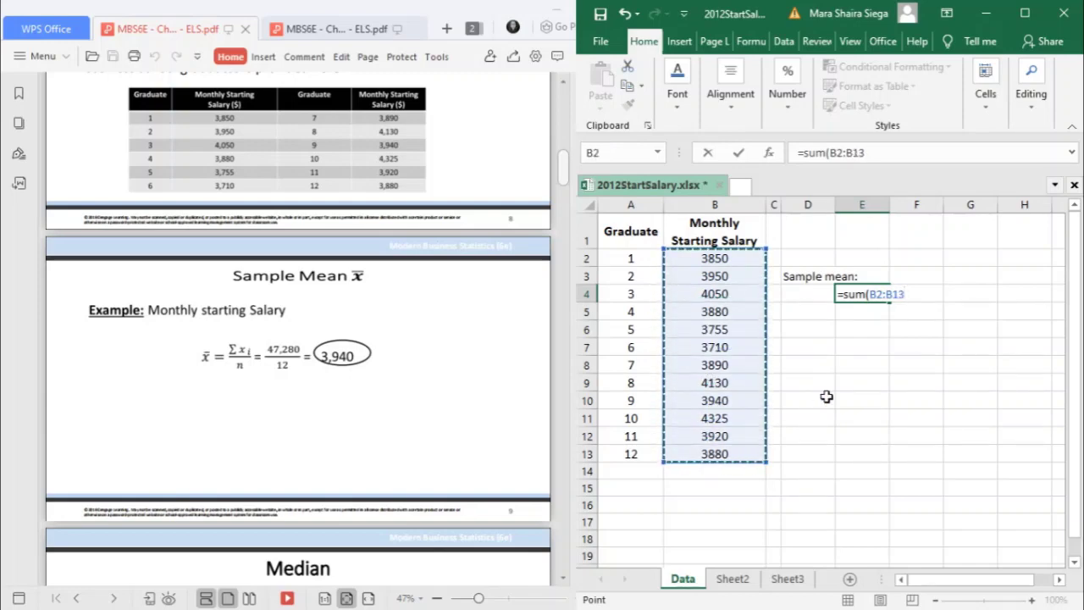
pyautogui.write(')')
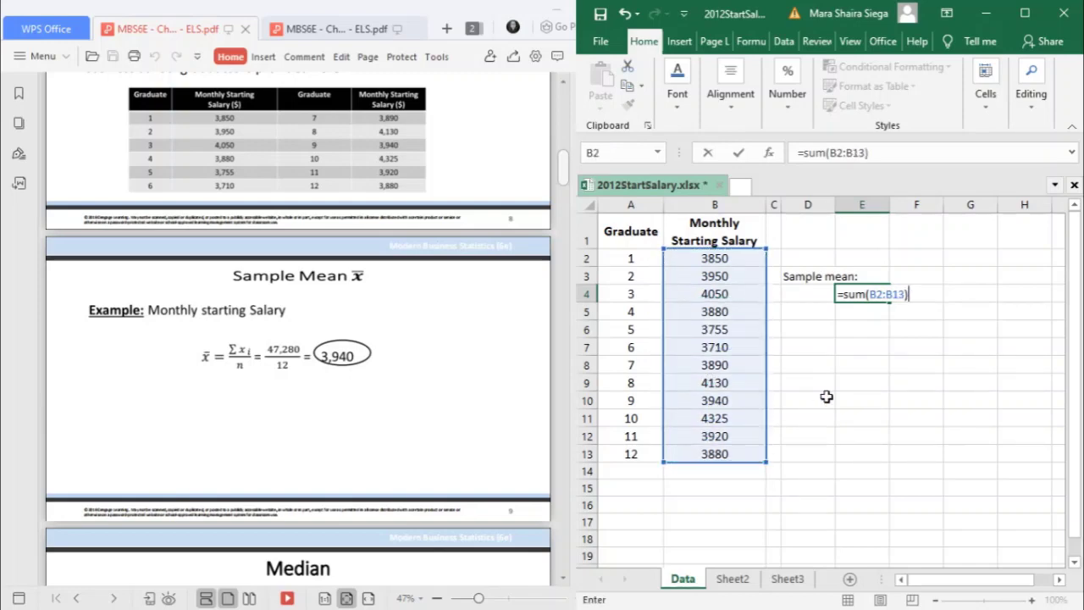
pyautogui.write('/')
pyautogui.click(614, 455)
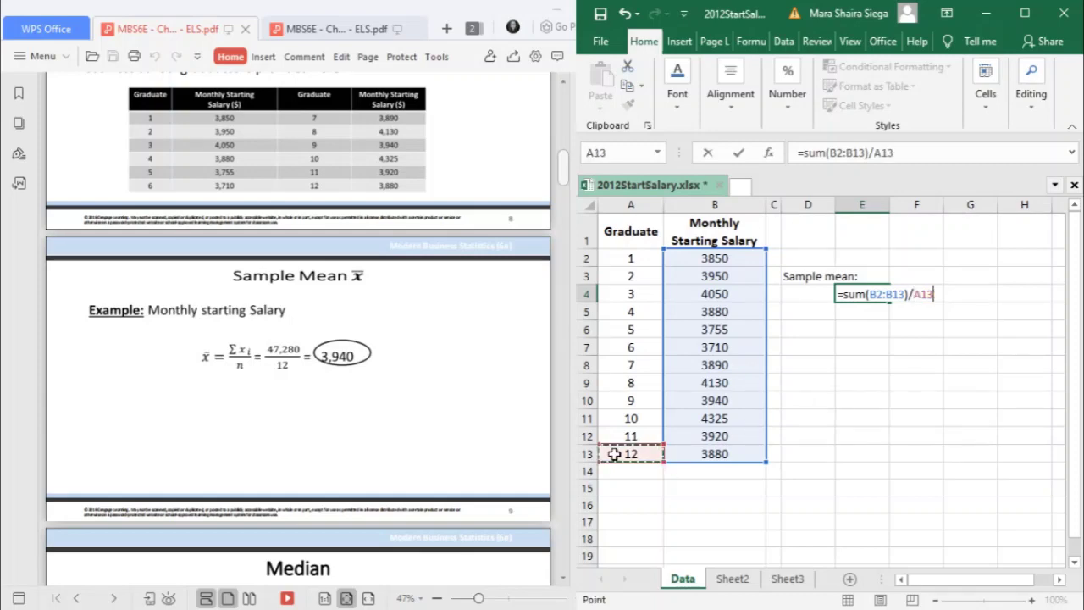
pyautogui.press('Return')
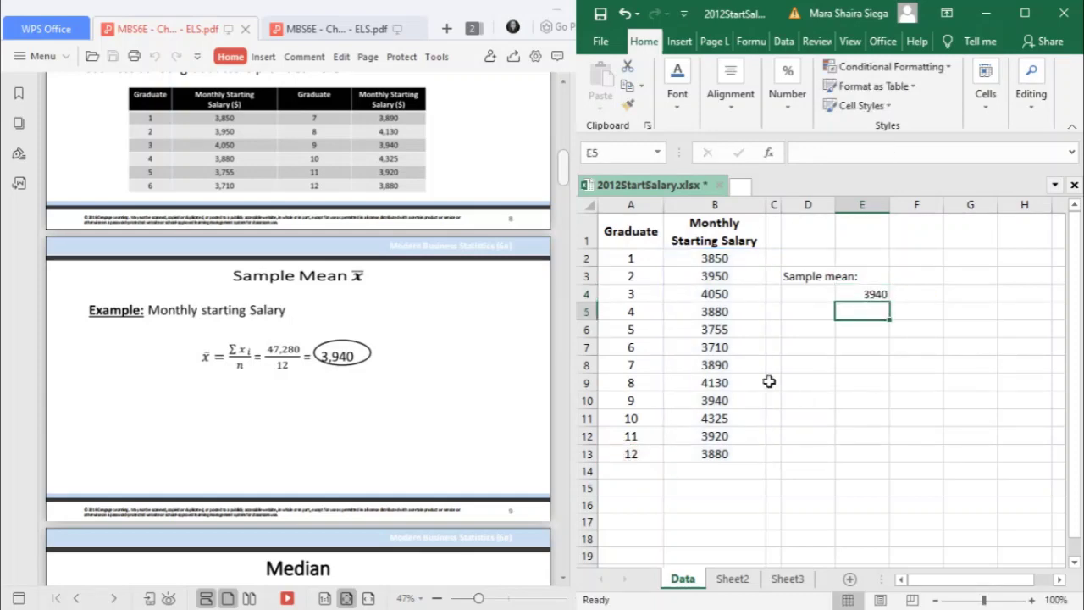
# Step: Make the sample mean result in cell E4 bold
pyautogui.click(874, 295)
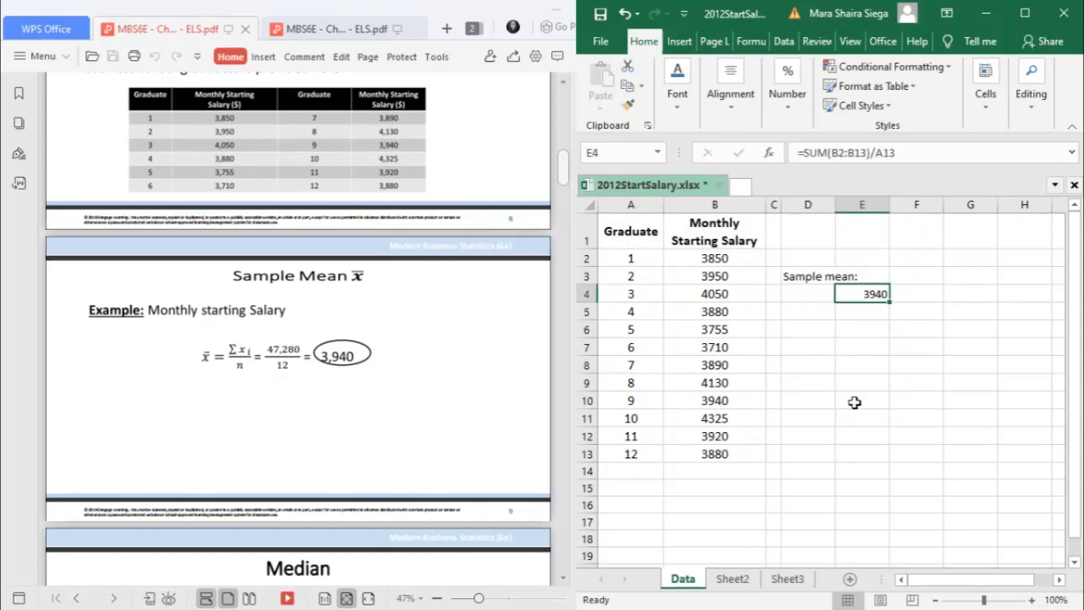
pyautogui.hotkey('ctrl', 'b')
pyautogui.click(822, 329)
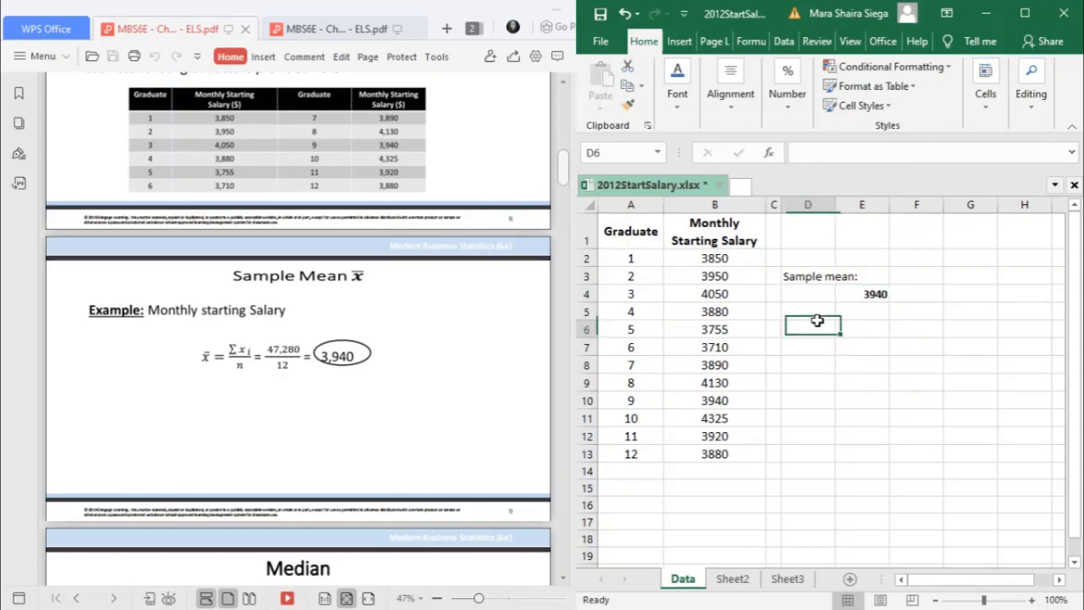
# Step: Enter the label "Average:" in cell D5
pyautogui.click(814, 312)
pyautogui.write('A')
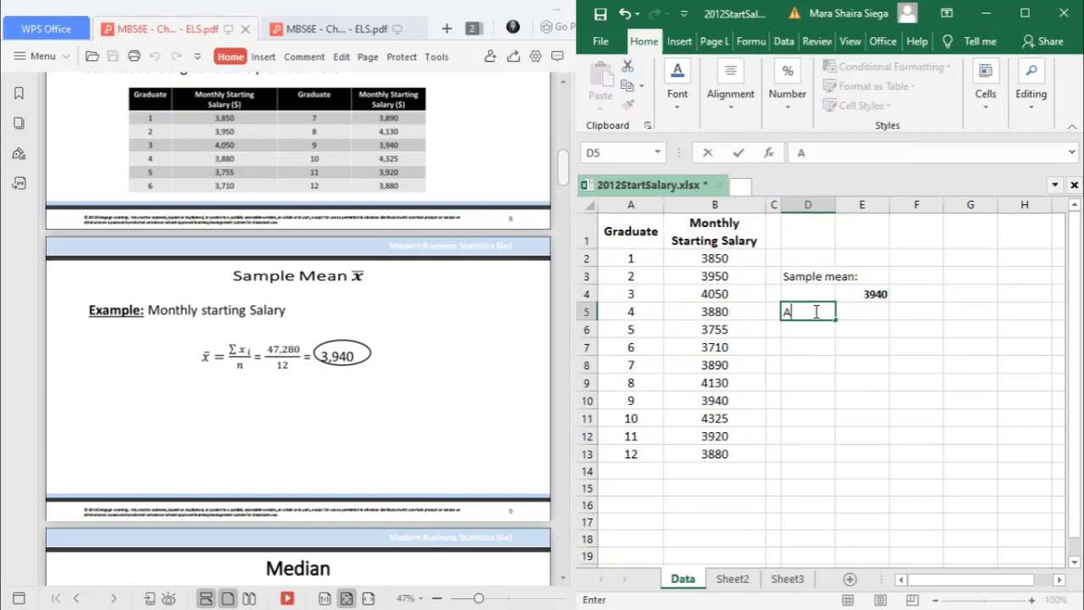
pyautogui.write('verage:')
pyautogui.click(843, 327)
# Step: Label the result in row 4 by entering "SUM" in cell D4
pyautogui.click(809, 293)
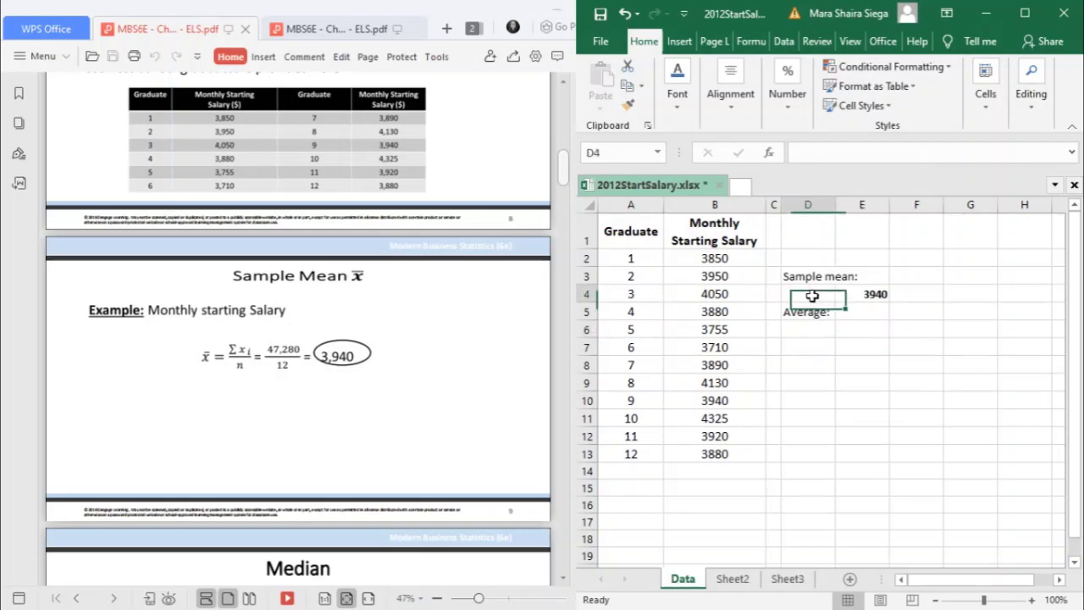
pyautogui.write('SUM')
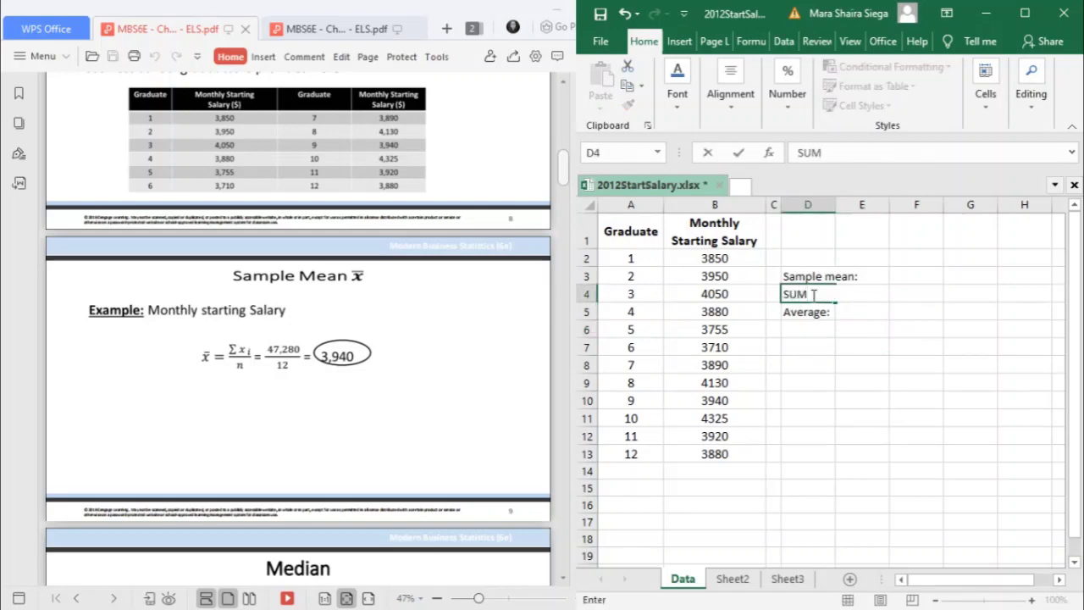
pyautogui.press('Return')
# Step: Try to enter the label "AVERAGE:" in cell D6, then undo the entry
pyautogui.press('Return')
pyautogui.write('AVE')
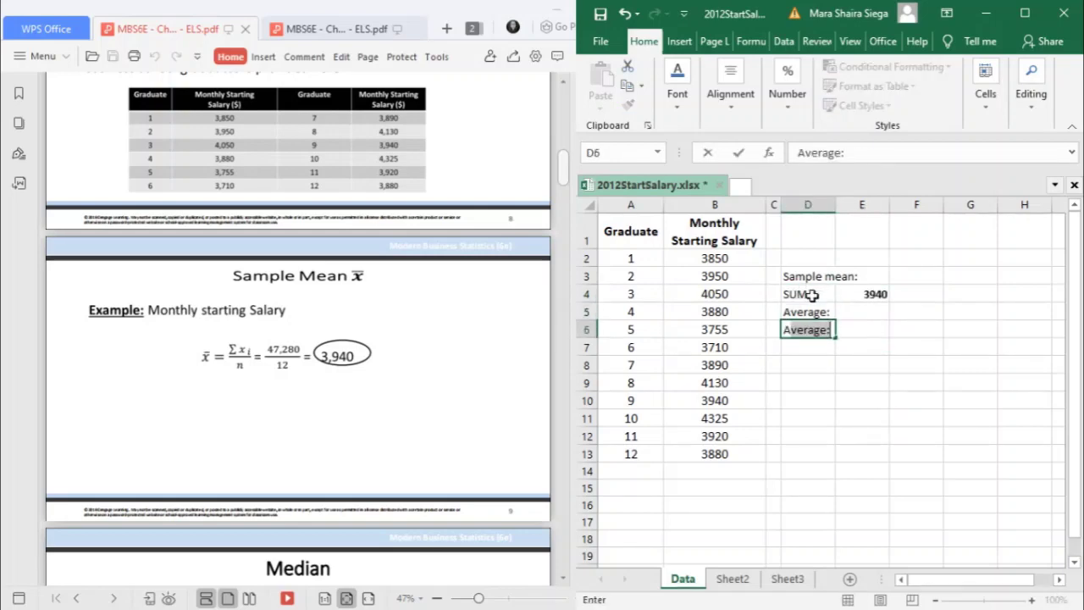
pyautogui.write('RAGE:')
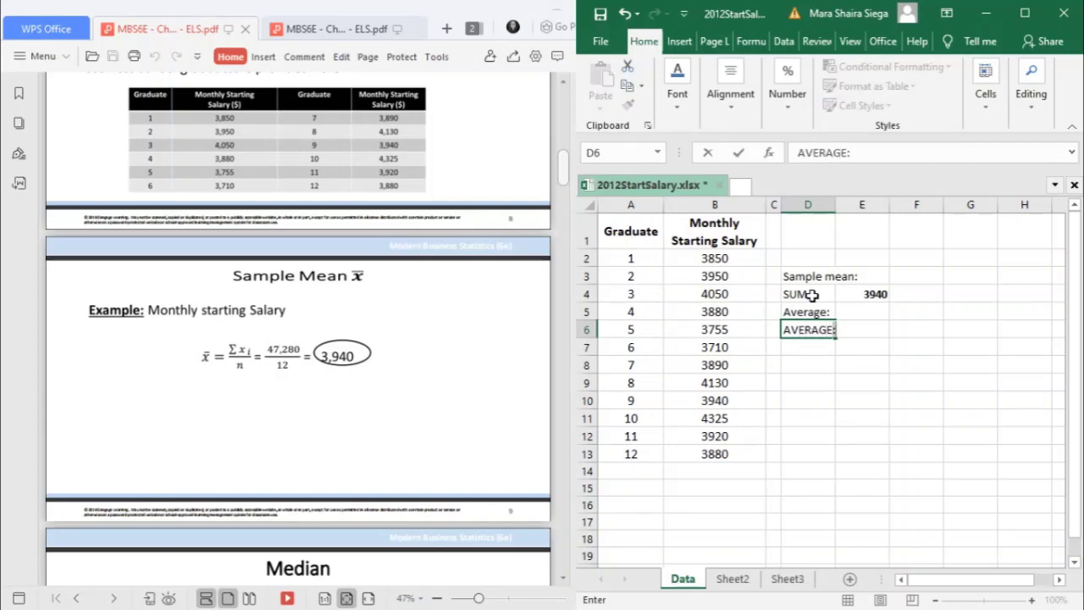
pyautogui.hotkey('ctrl', 'Return')
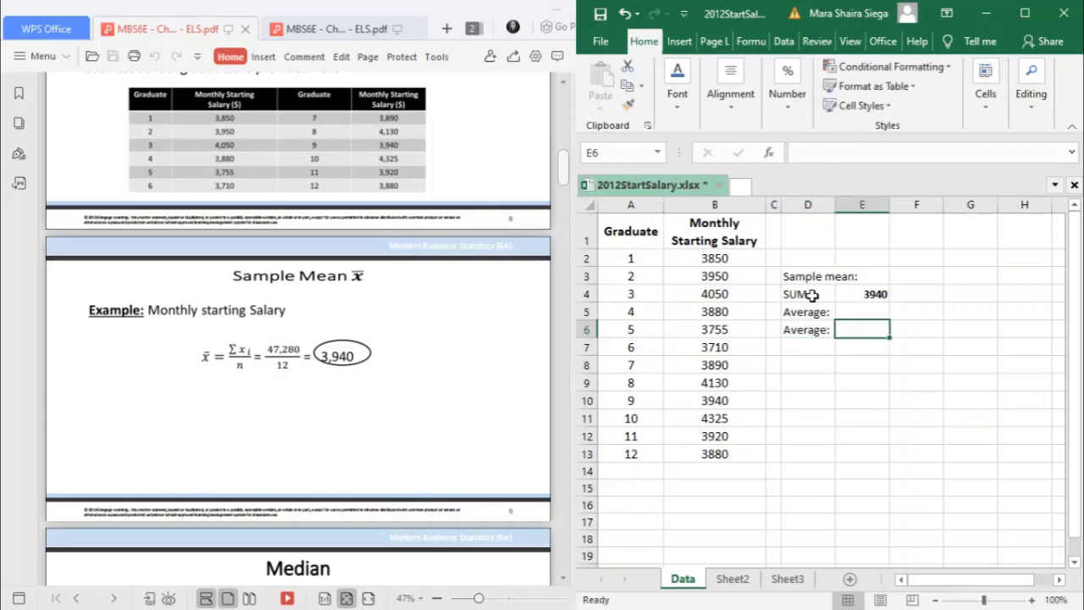
pyautogui.press('Delete')
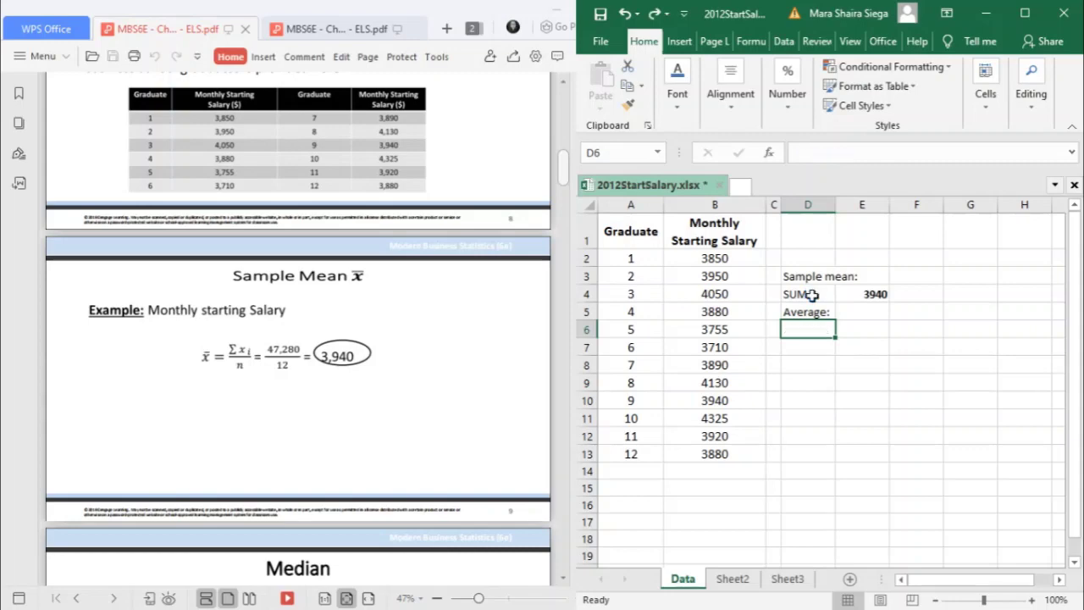
# Step: Enter the label "AVERAGE" in capitals and without a colon in cell D6
pyautogui.write('AVER')
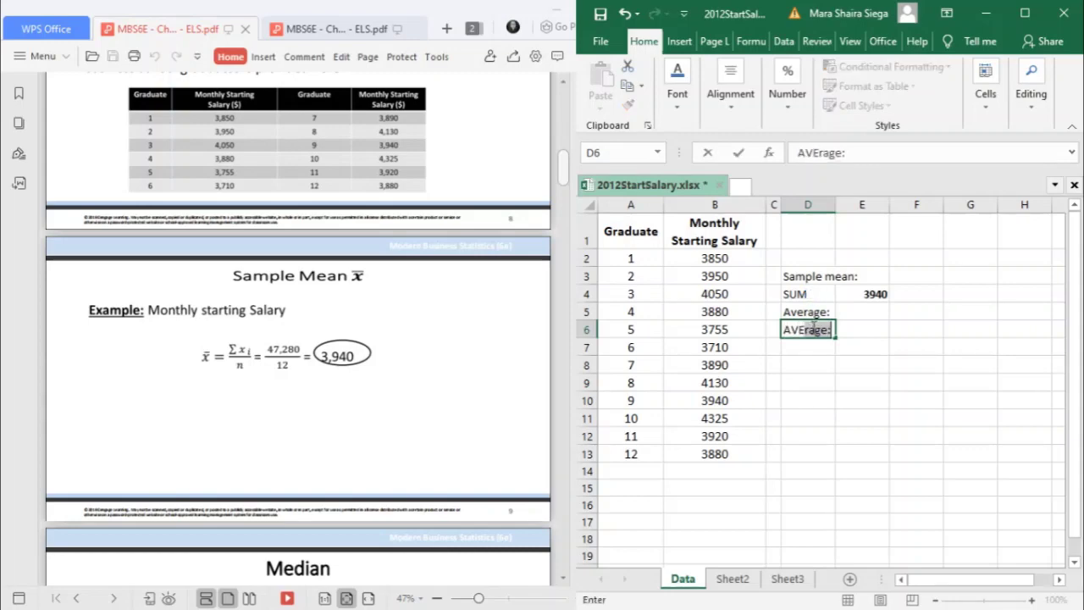
pyautogui.write('AGE')
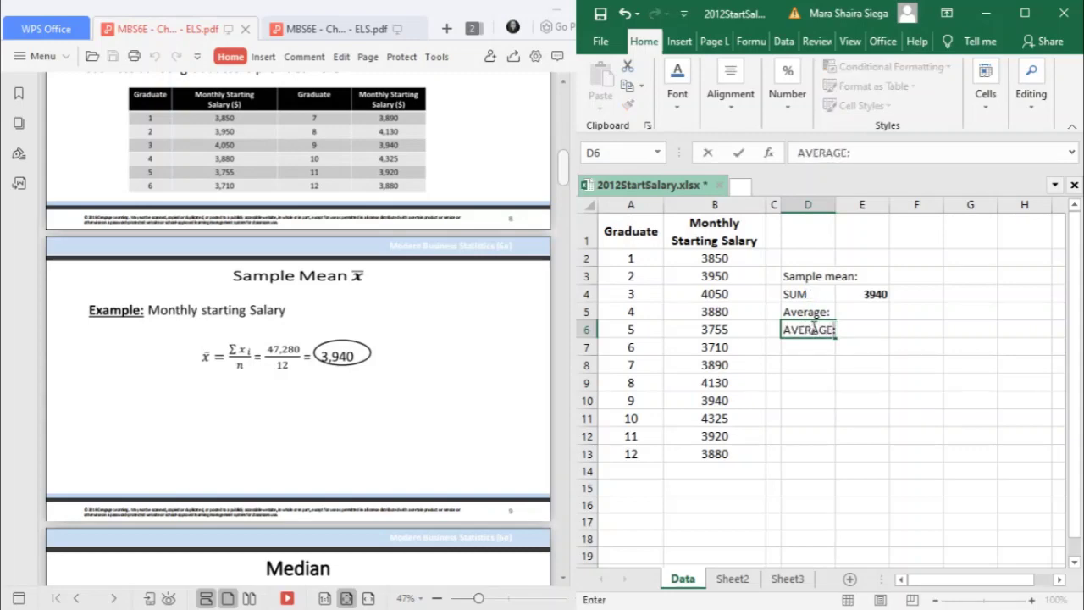
pyautogui.press('Delete')
pyautogui.press('Return')
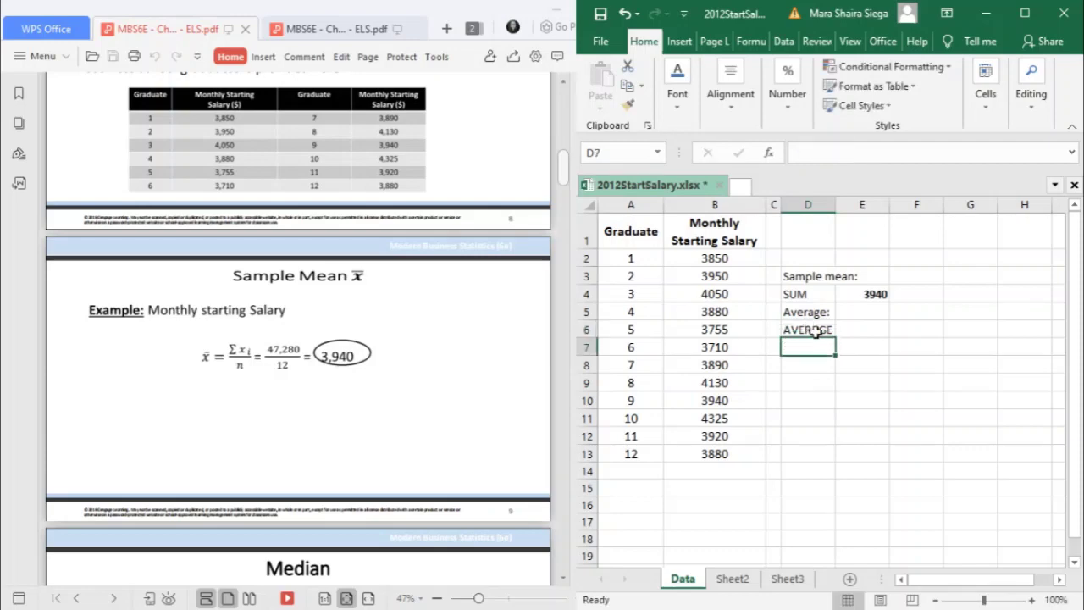
# Step: Compute the mean of the monthly starting salaries in cell E6 with the formula =AVERAGE(B2:B13)
pyautogui.click(862, 327)
pyautogui.write('=')
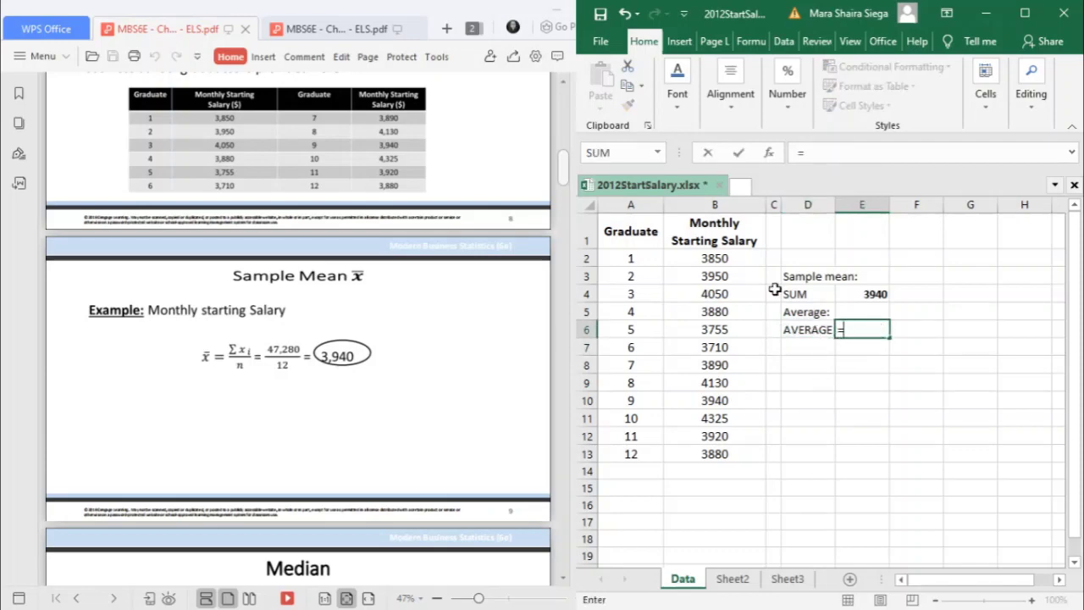
pyautogui.write('AVERAGE(')
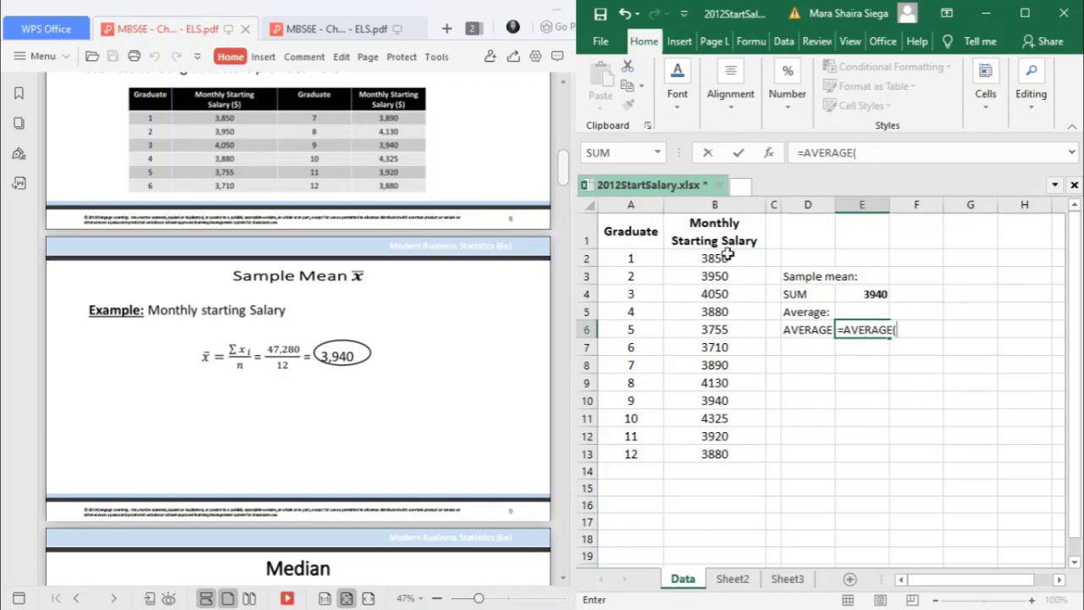
pyautogui.moveTo(722, 256); pyautogui.dragTo(726, 457)
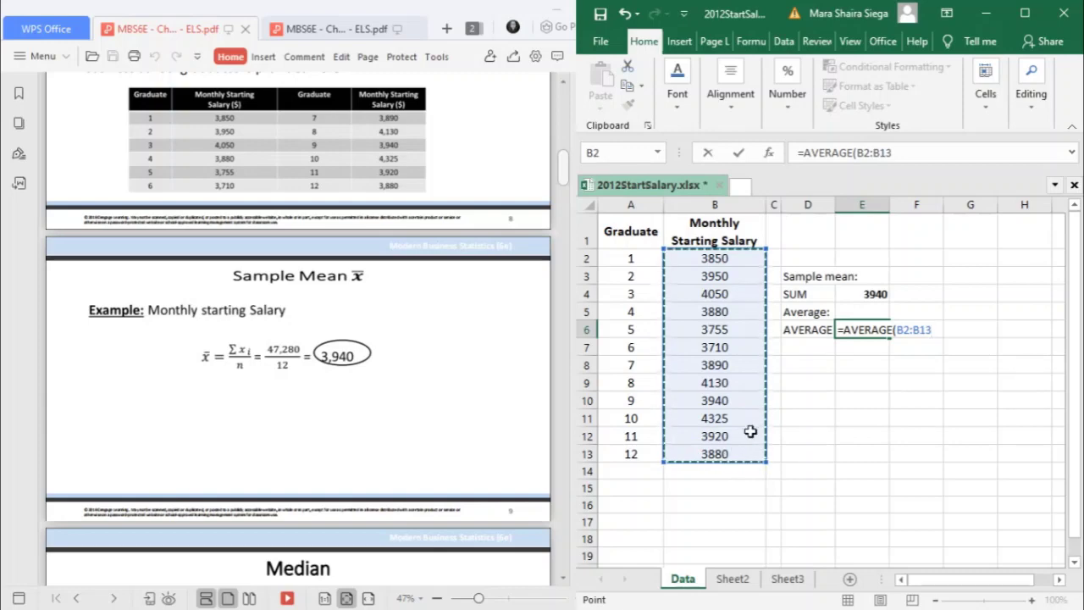
pyautogui.press('Return')
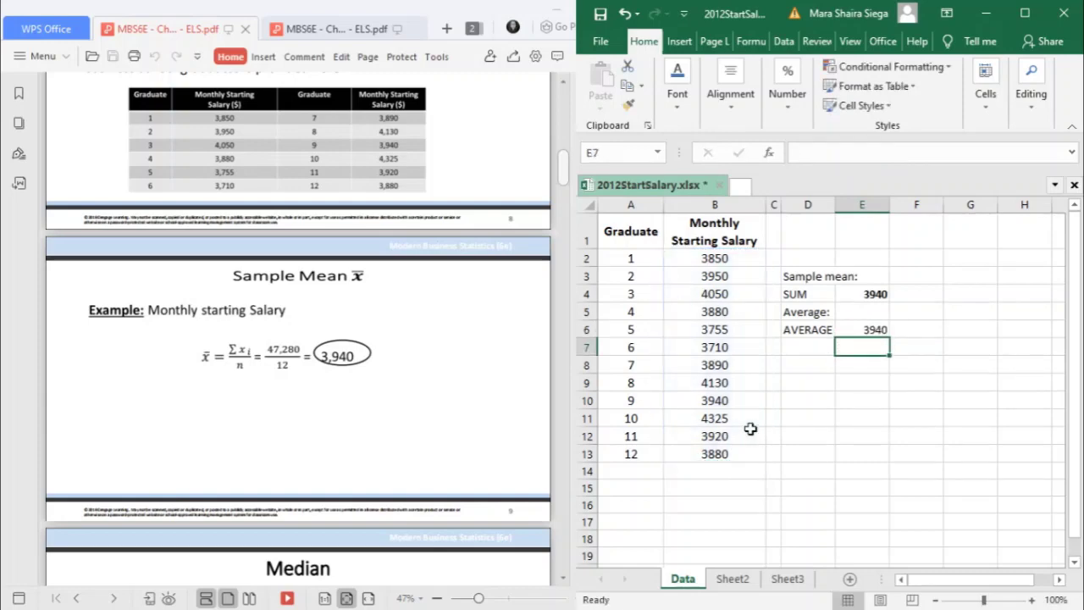
# Step: Make the AVERAGE result in cell E6 bold and check it against the formula in cell E4
pyautogui.click(887, 332)
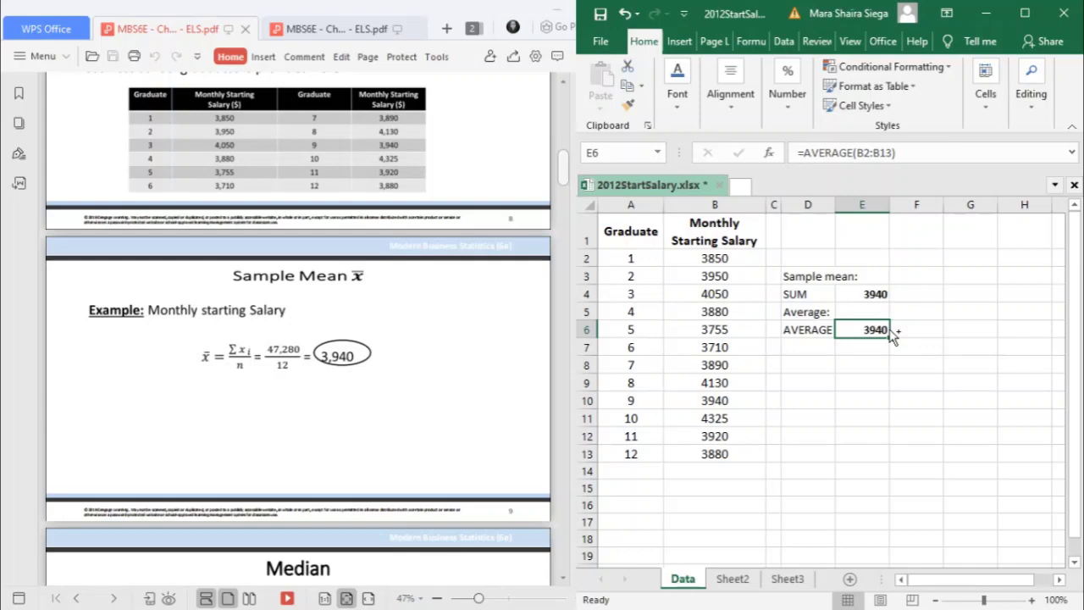
pyautogui.click(874, 364)
pyautogui.click(868, 298)
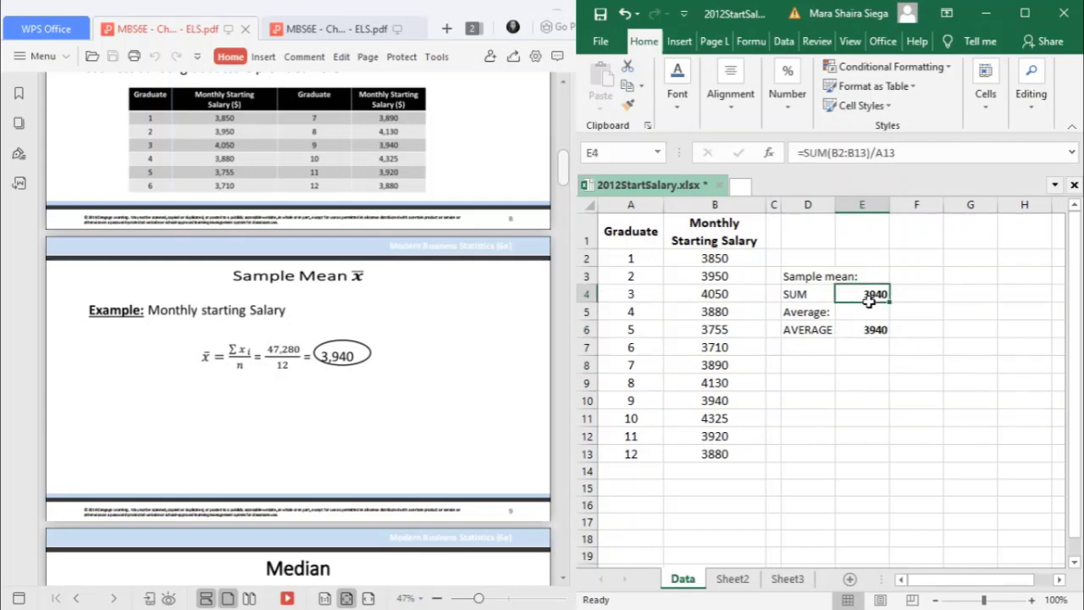
# Step: Widen column D slightly and replace the label in cell D5 with a copy of "Sample mean:" from cell D3
pyautogui.click(815, 345)
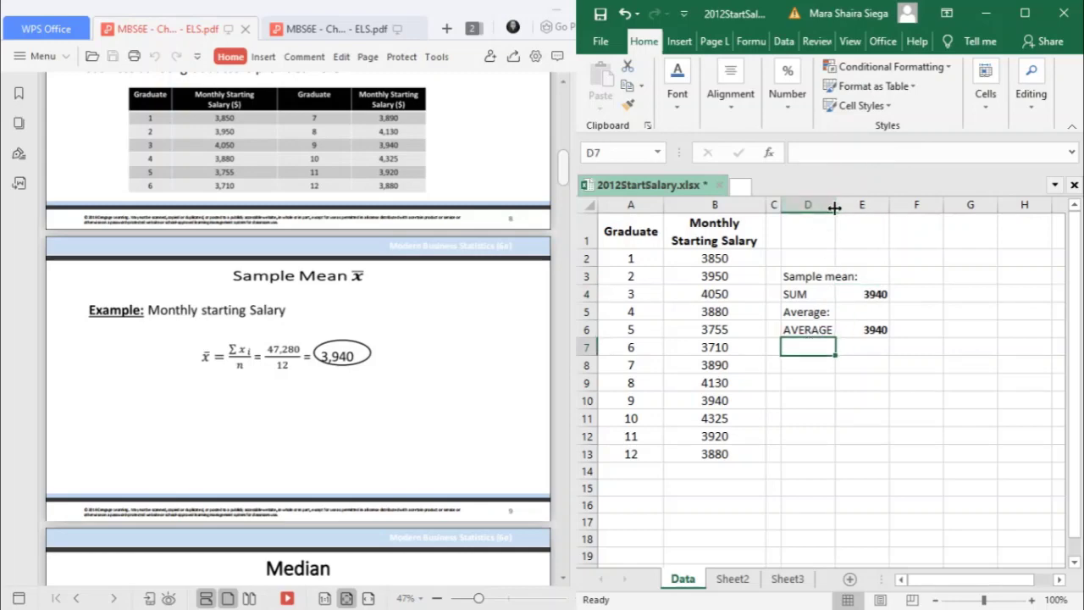
pyautogui.moveTo(836, 207); pyautogui.dragTo(855, 212)
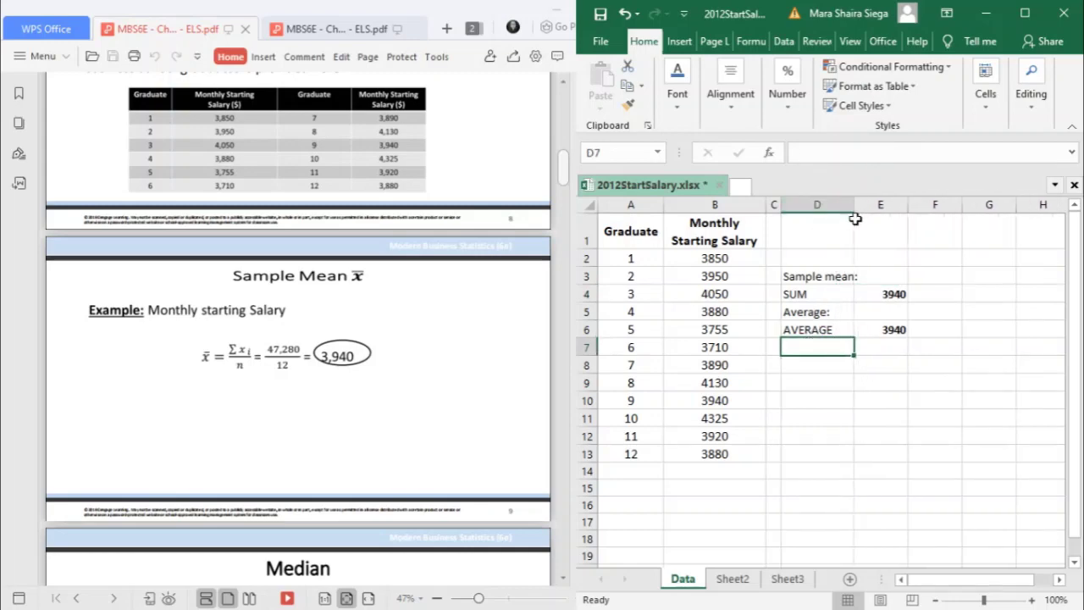
pyautogui.click(830, 313)
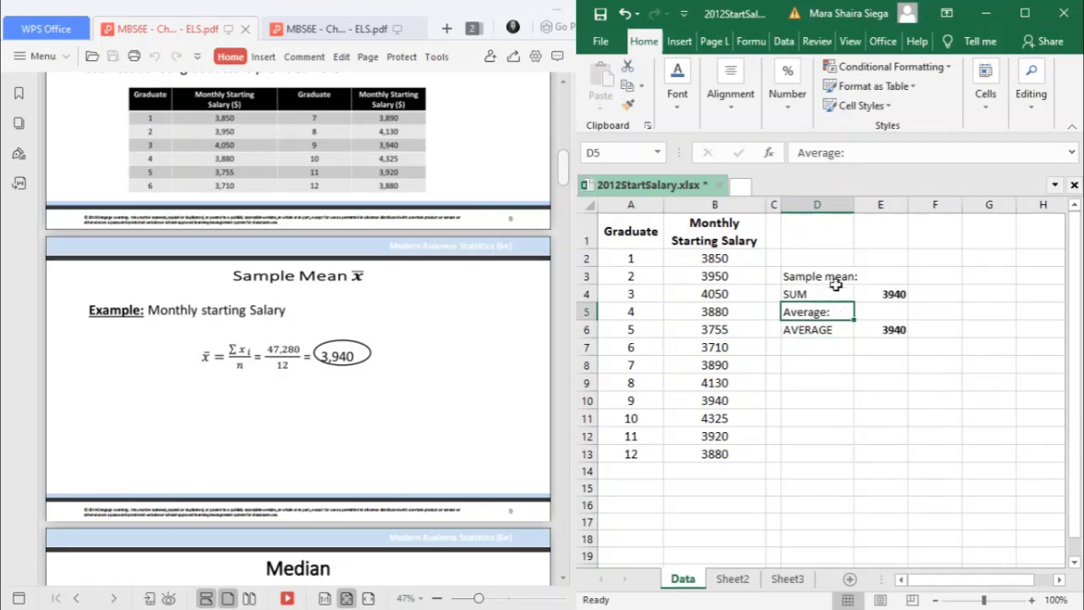
pyautogui.click(834, 278)
pyautogui.hotkey('ctrl', 'c')
pyautogui.click(826, 311)
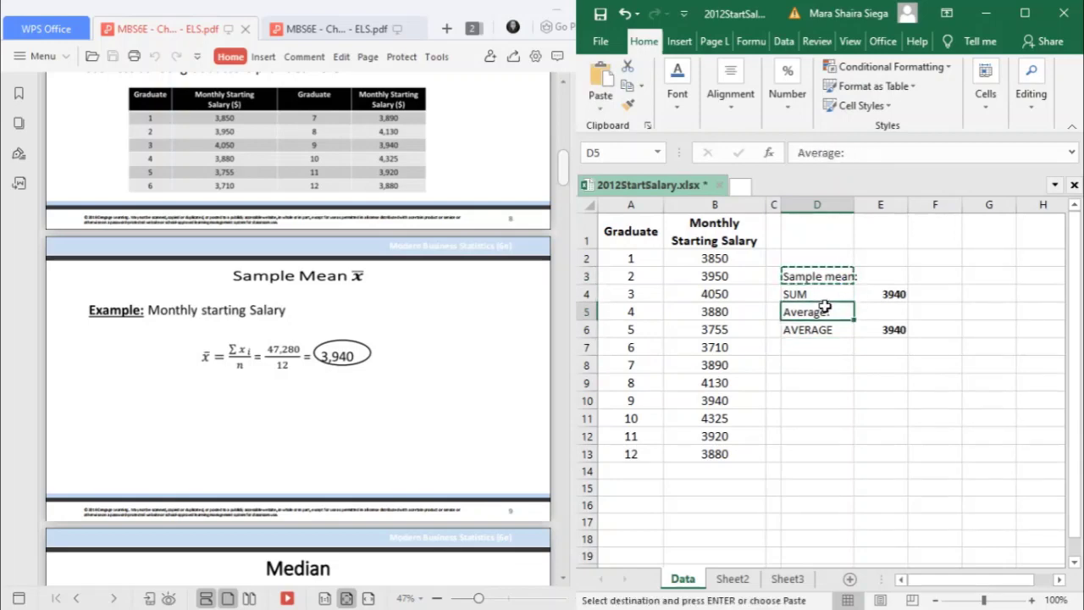
pyautogui.hotkey('ctrl', 'v')
pyautogui.click(817, 385)
pyautogui.click(889, 383)
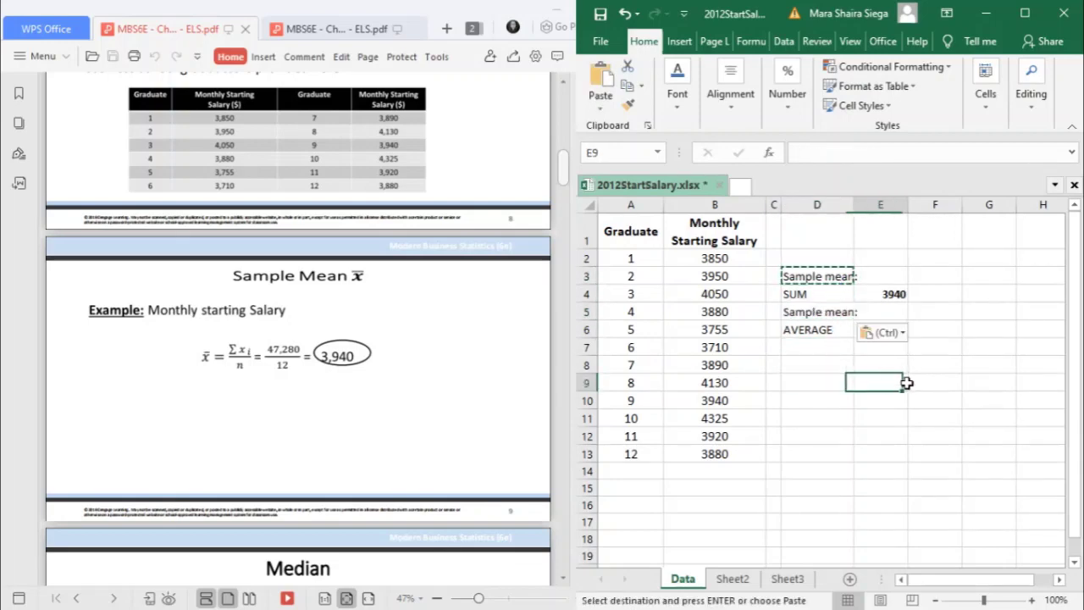
pyautogui.click(951, 350)
pyautogui.press('Escape')
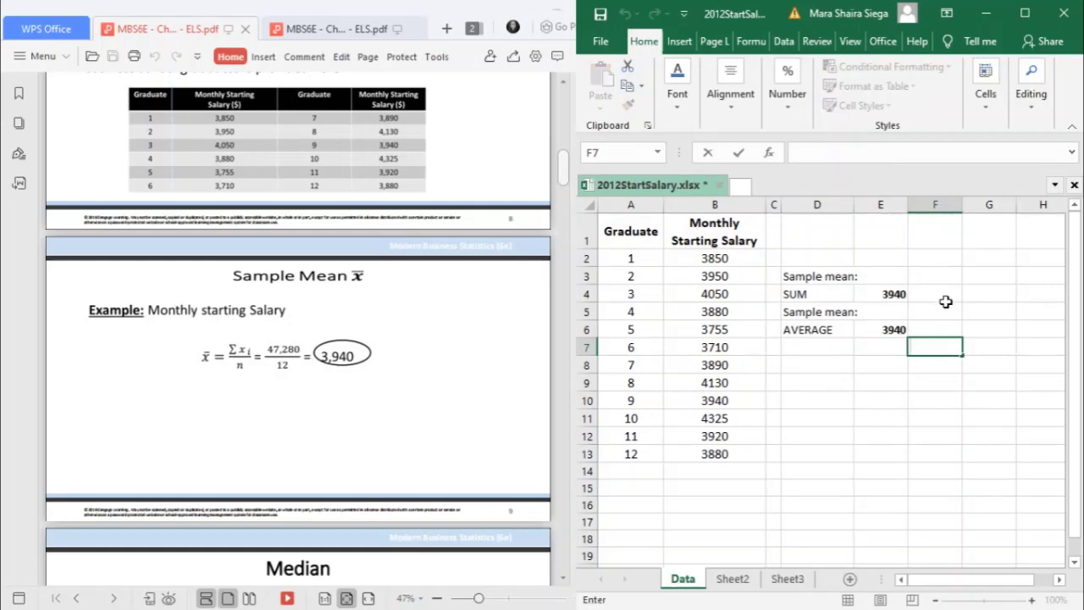